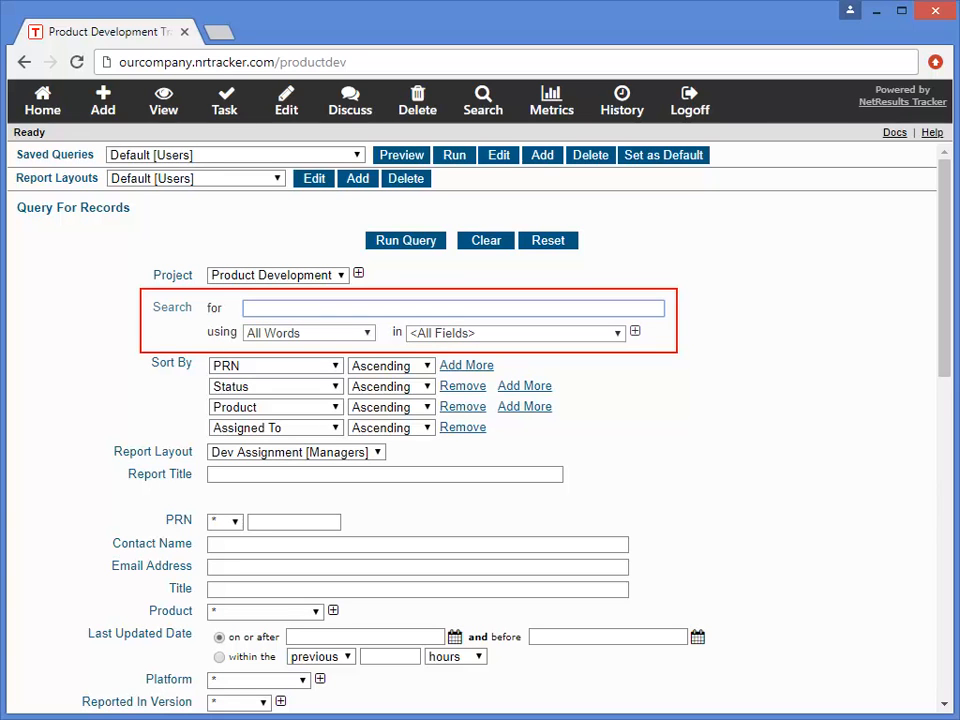
Step: Set the record query to search for "post" in the products Our Blog Editor and Our Browser
{"action": "type", "text": "post"}
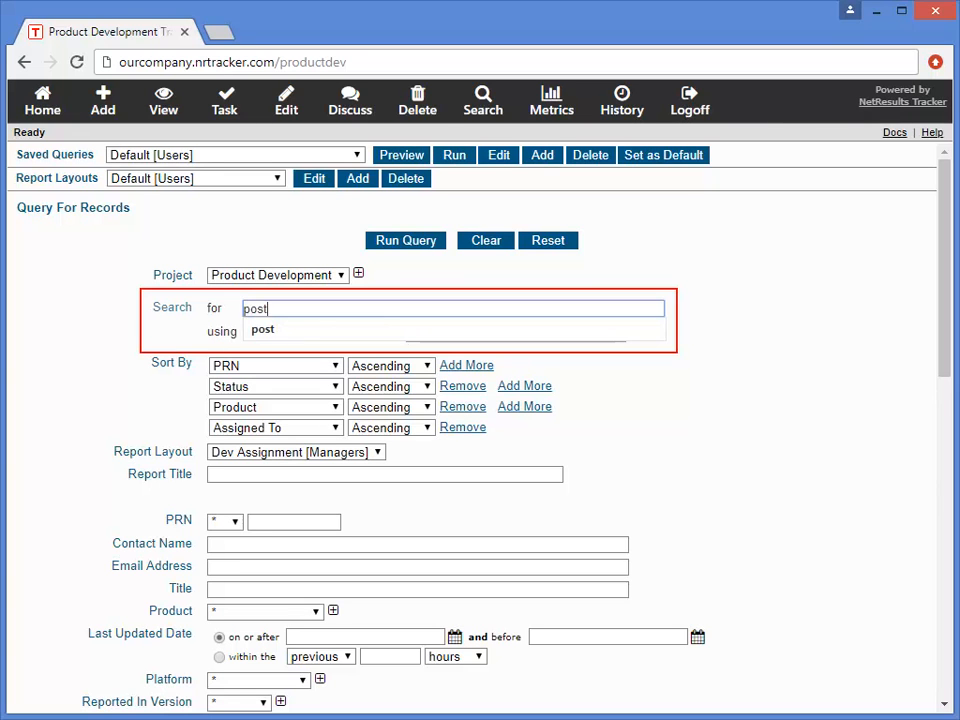
{"action": "left_click", "coordinate": [333, 611]}
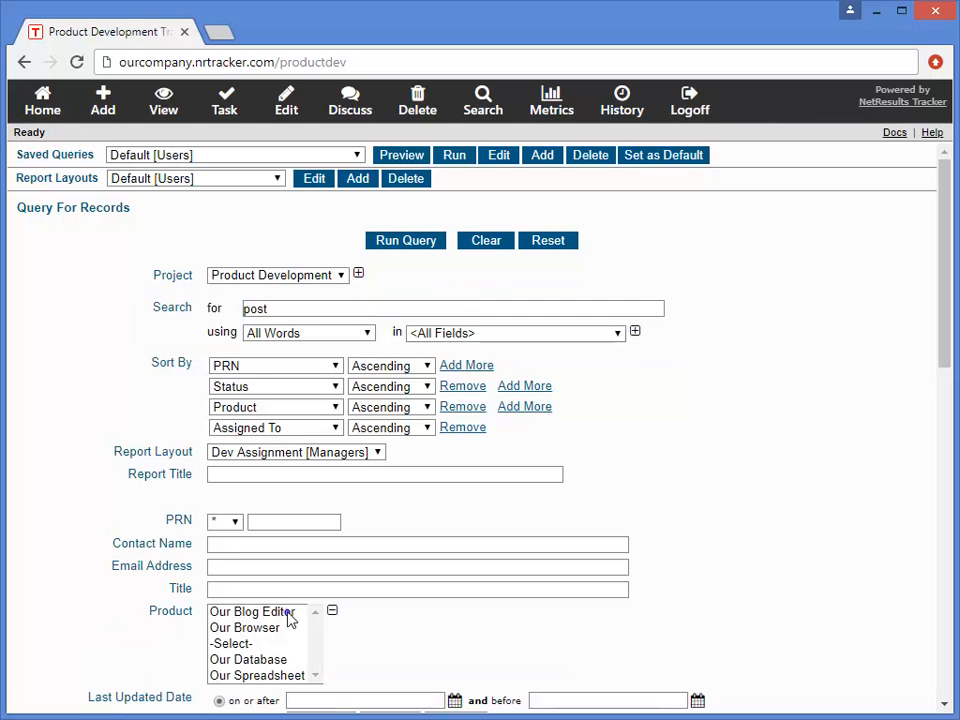
{"action": "left_click", "coordinate": [272, 613]}
{"action": "left_click", "coordinate": [266, 629], "text": "ctrl"}
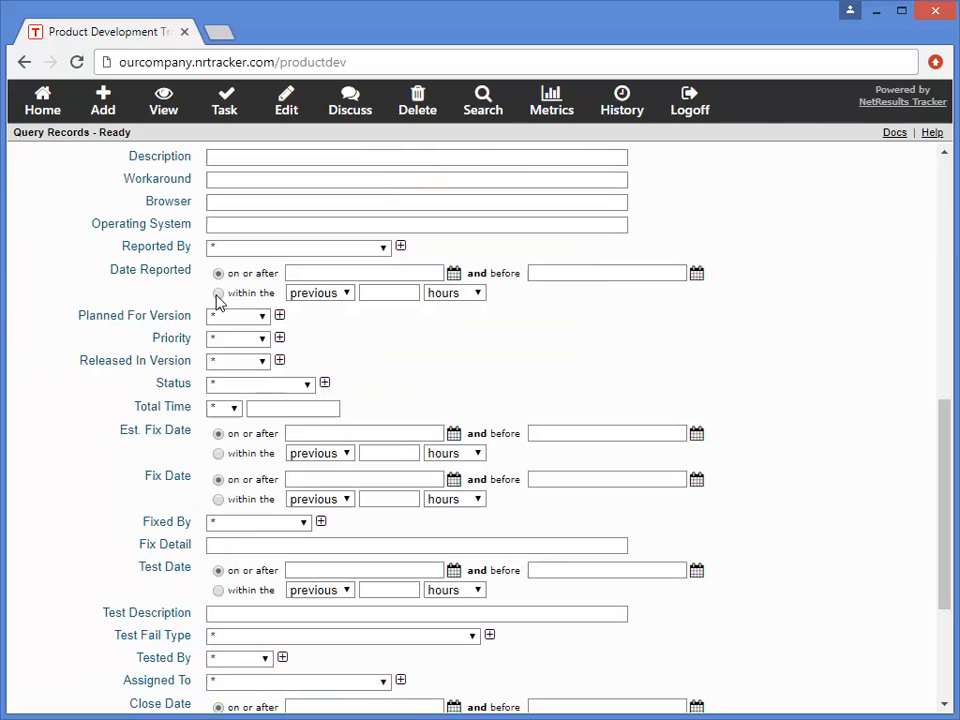
Step: Limit Date Reported to within the previous 6, open the choice of its time unit, and run the query
{"action": "left_click", "coordinate": [217, 295]}
{"action": "left_click", "coordinate": [389, 293]}
{"action": "type", "text": "6"}
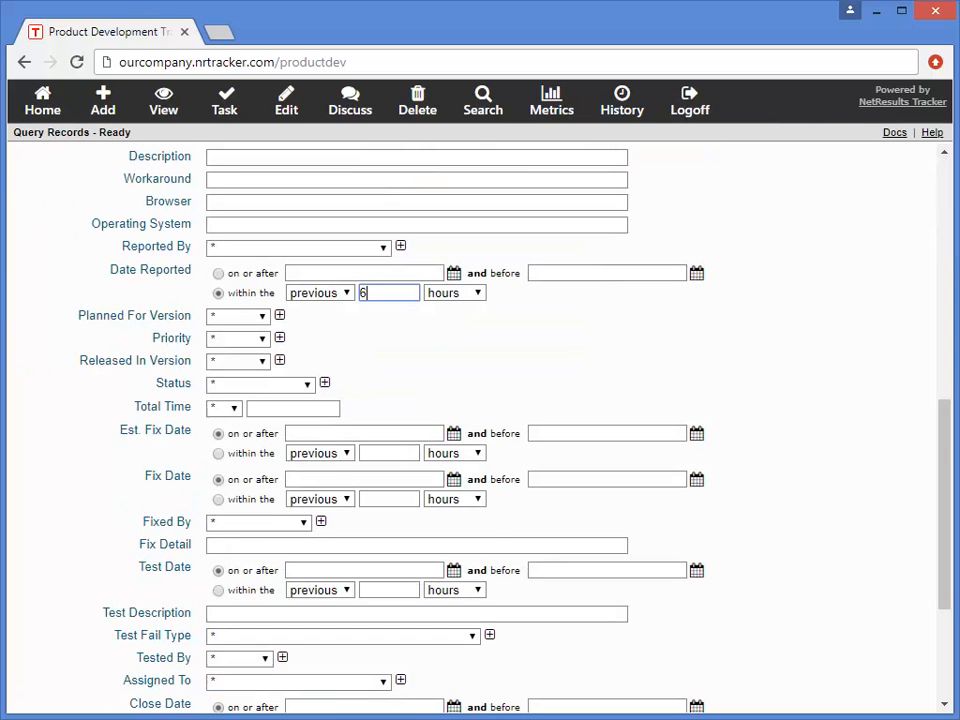
{"action": "left_click", "coordinate": [478, 297]}
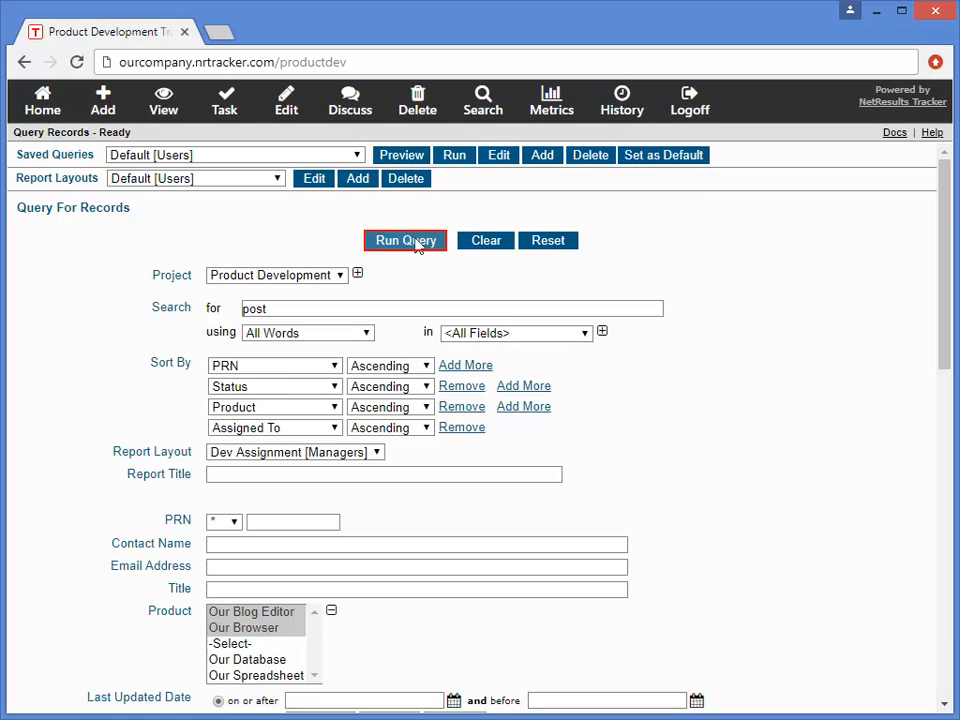
{"action": "left_click", "coordinate": [418, 242]}
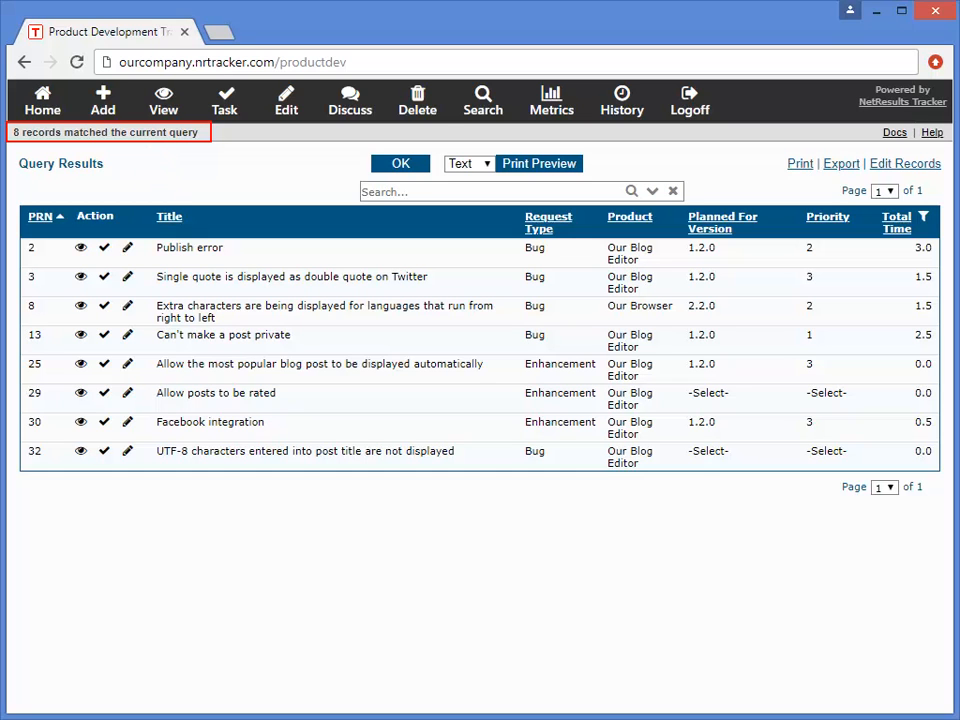
Step: Search within the query results for "character" in all fields using All Words, and reset that search
{"action": "left_click", "coordinate": [490, 191]}
{"action": "type", "text": "character"}
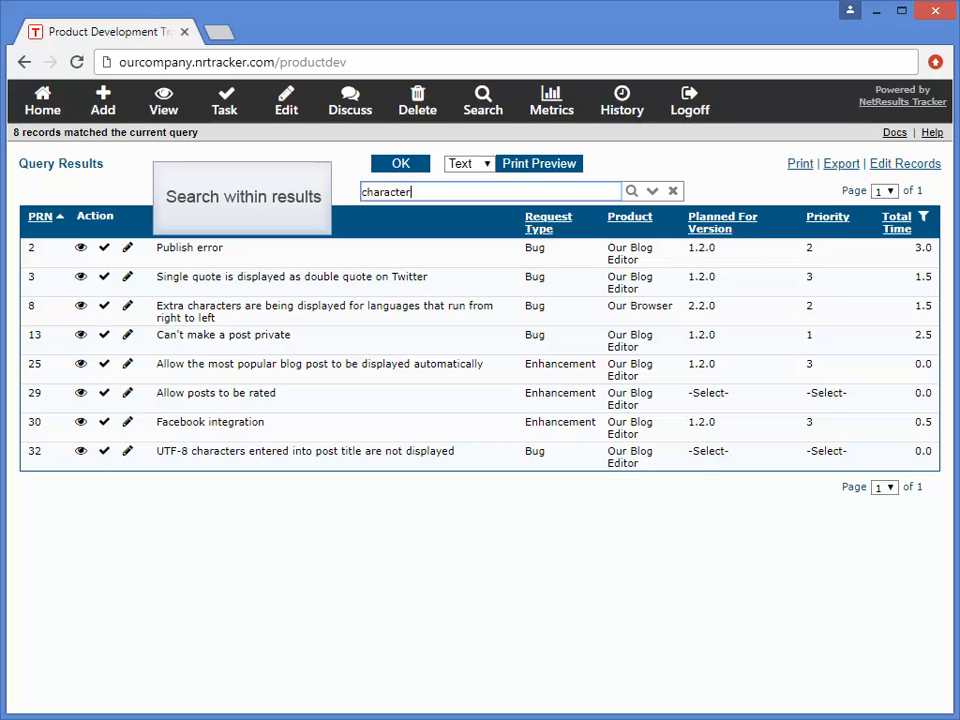
{"action": "left_click", "coordinate": [652, 191]}
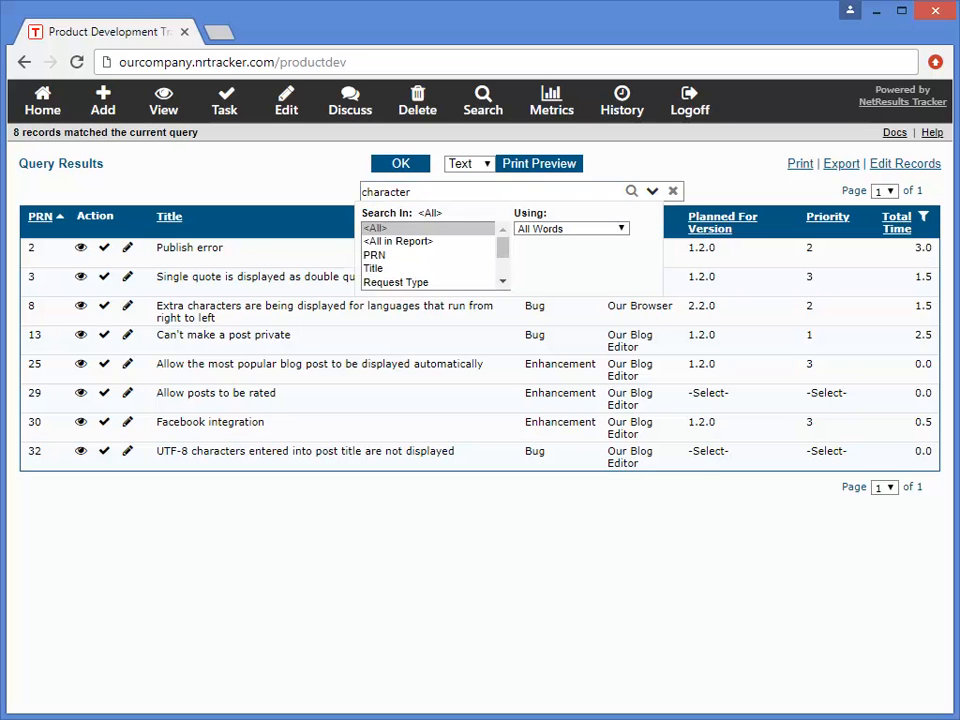
{"action": "left_click", "coordinate": [620, 229]}
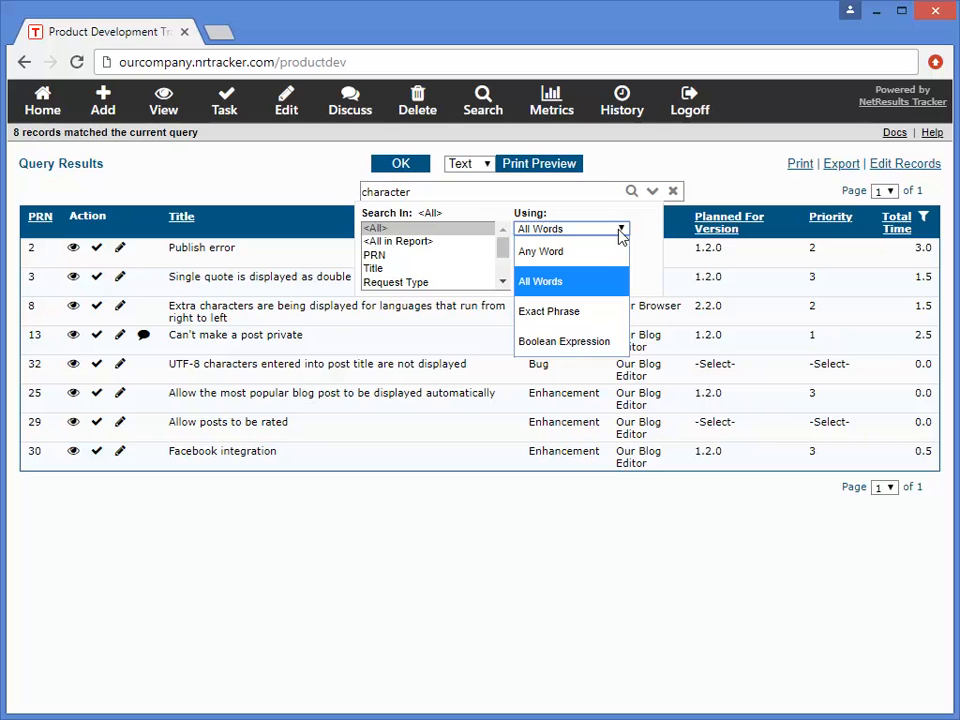
{"action": "left_click", "coordinate": [631, 191]}
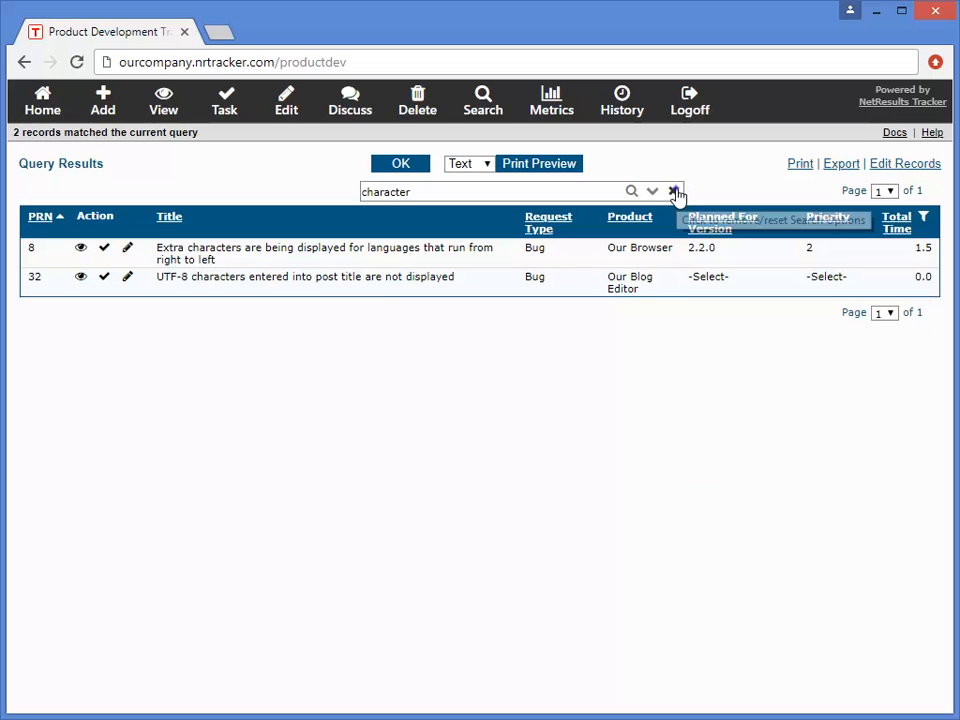
{"action": "left_click", "coordinate": [673, 191]}
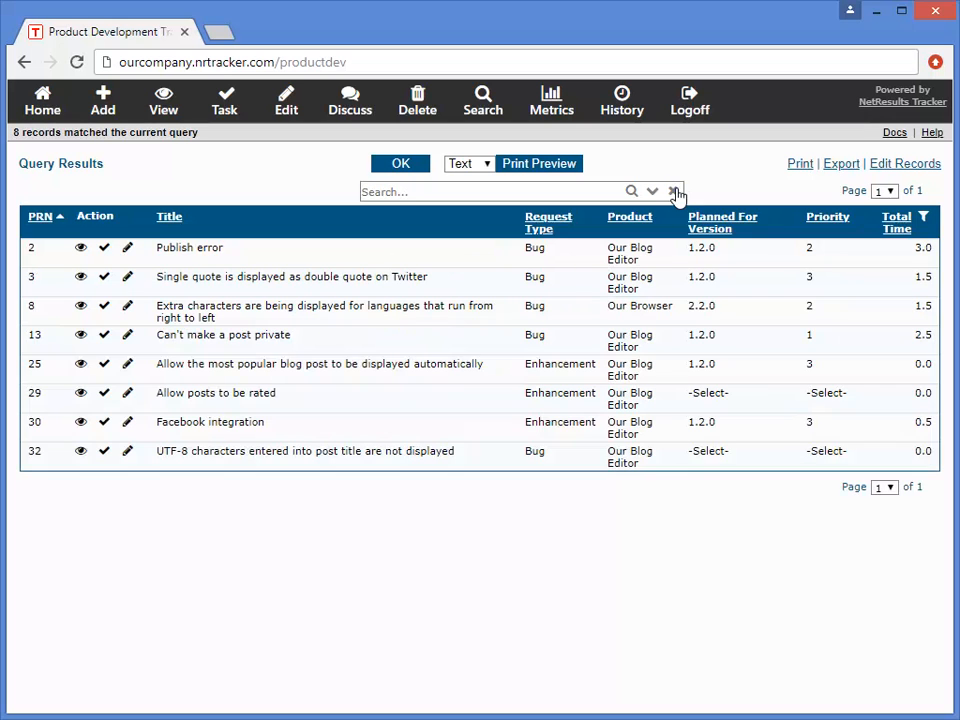
Step: Filter the query results to Total Time greater than 2.0 and less than 4.0, and remove that filter
{"action": "left_click", "coordinate": [924, 224]}
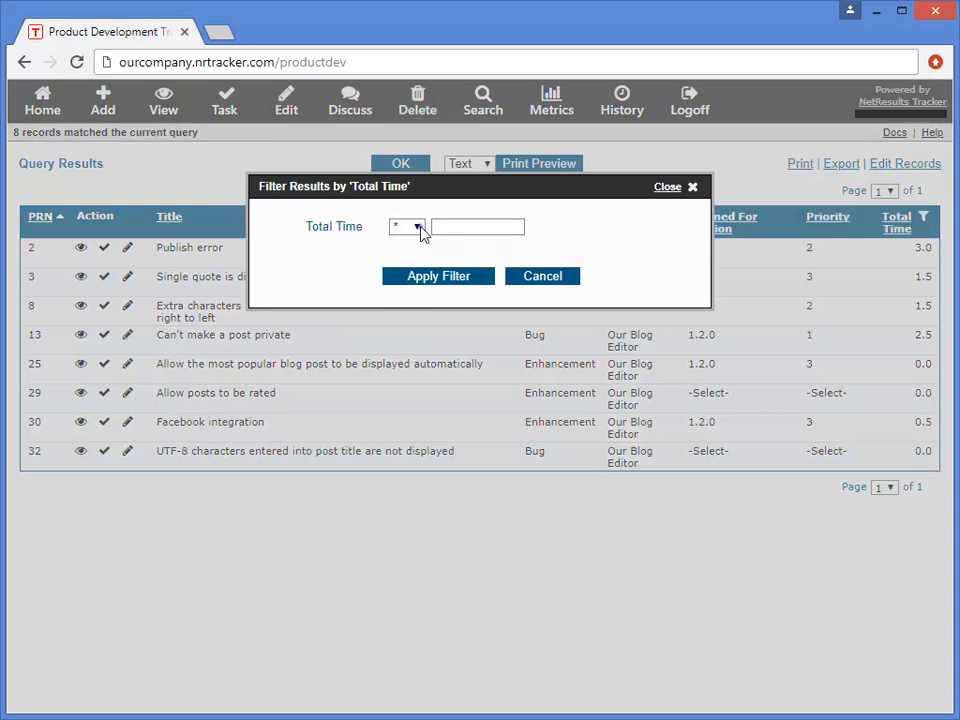
{"action": "left_click", "coordinate": [418, 231]}
{"action": "left_click", "coordinate": [399, 343]}
{"action": "left_click", "coordinate": [471, 225]}
{"action": "type", "text": "2.0"}
{"action": "key", "text": "Tab"}
{"action": "key", "text": "less"}
{"action": "key", "text": "Tab"}
{"action": "type", "text": "4.0"}
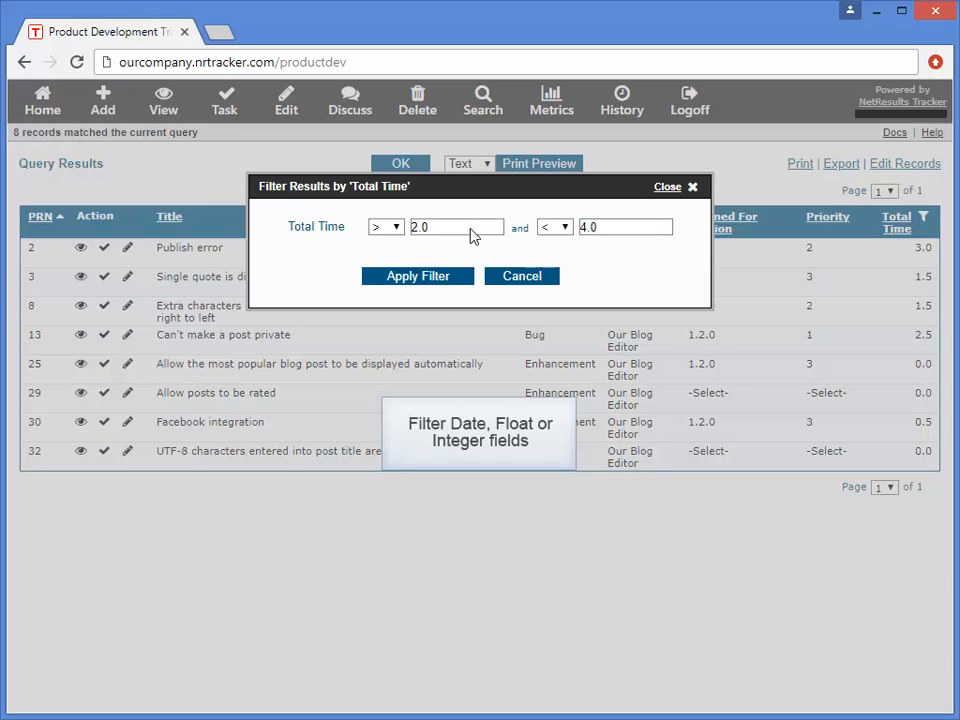
{"action": "left_click", "coordinate": [446, 281]}
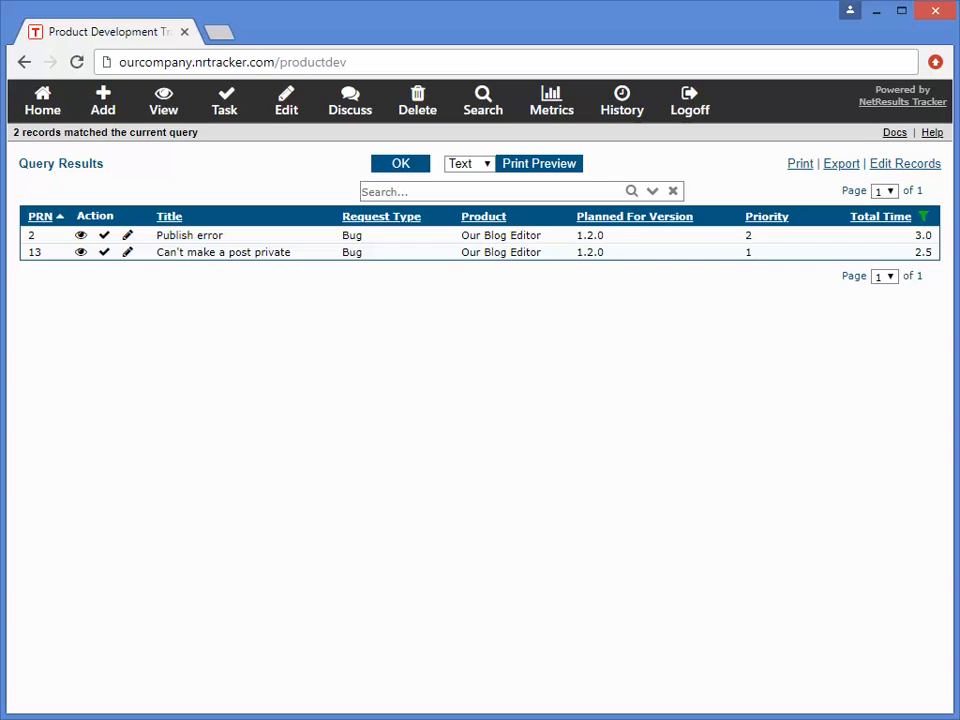
{"action": "left_click", "coordinate": [923, 216]}
{"action": "left_click", "coordinate": [546, 283]}
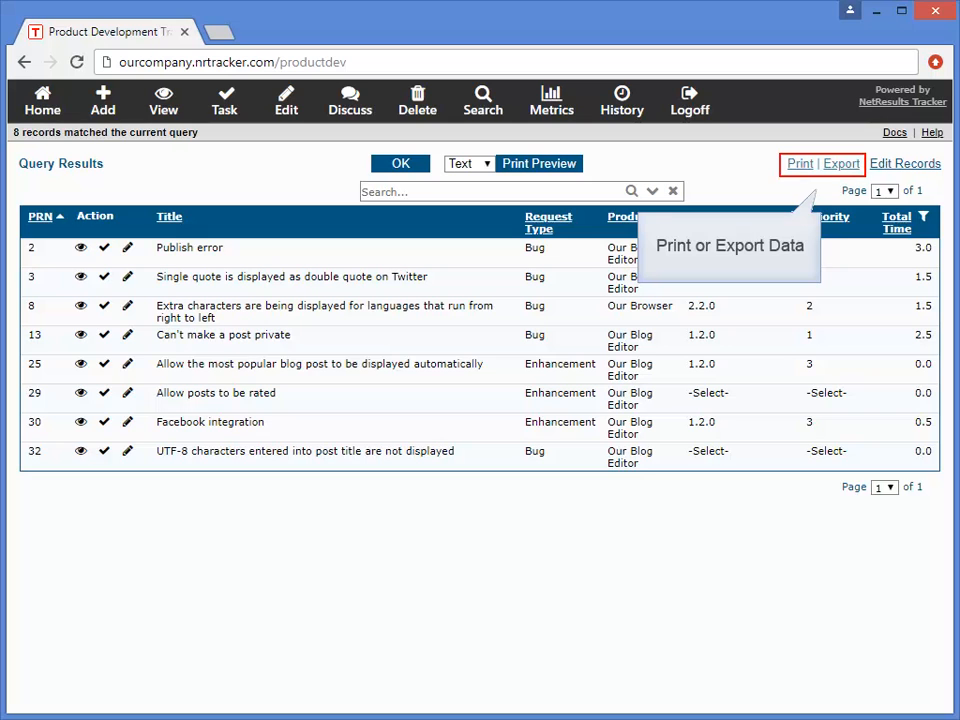
Step: Bulk edit the queried records to set Assigned To to QA Two, and sort the query results by Priority
{"action": "left_click", "coordinate": [909, 167]}
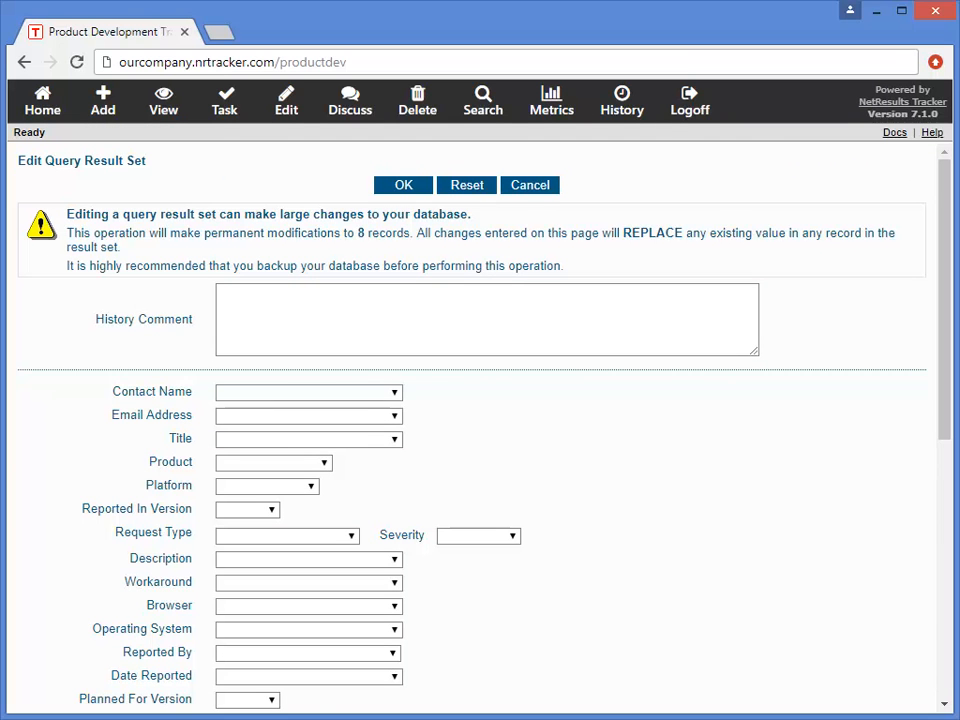
{"action": "scroll", "coordinate": [396, 484], "scroll_direction": "down", "scroll_amount": 5}
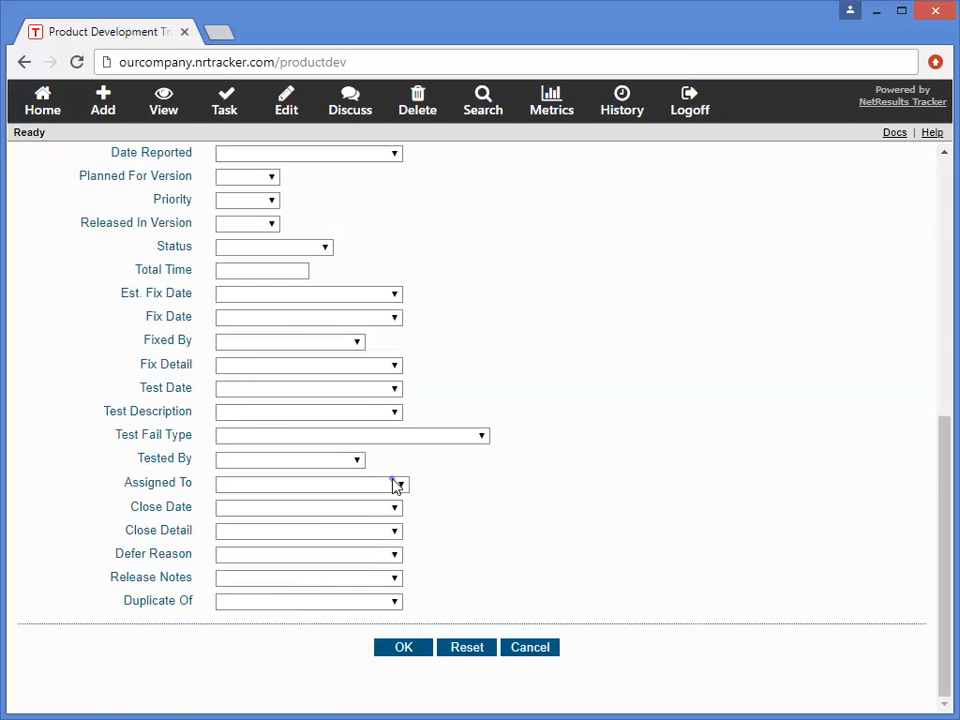
{"action": "left_click", "coordinate": [396, 484]}
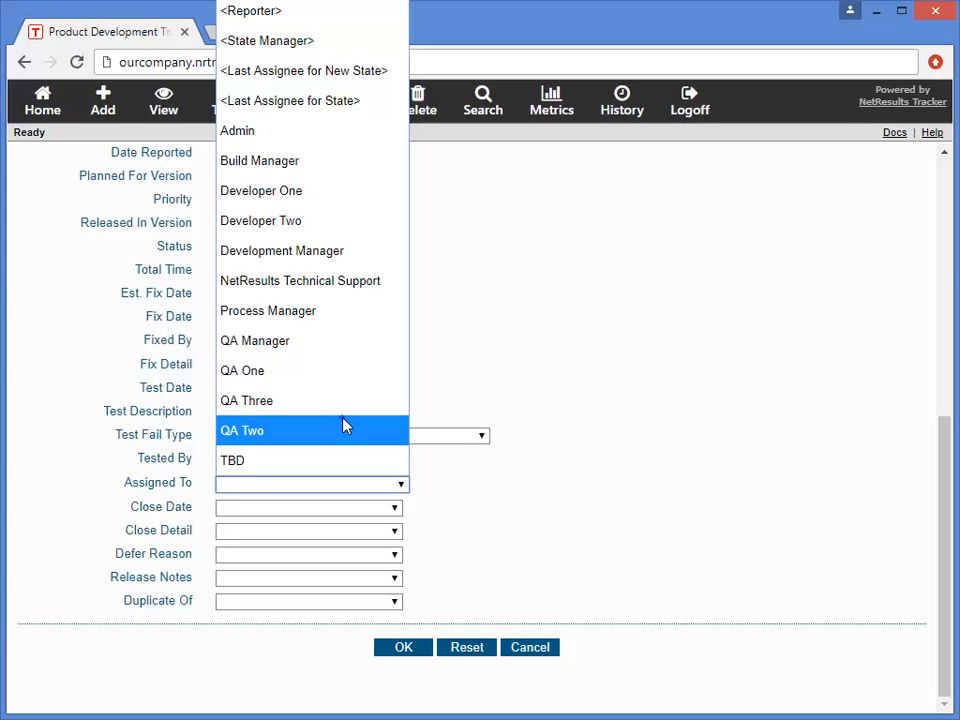
{"action": "left_click", "coordinate": [344, 427]}
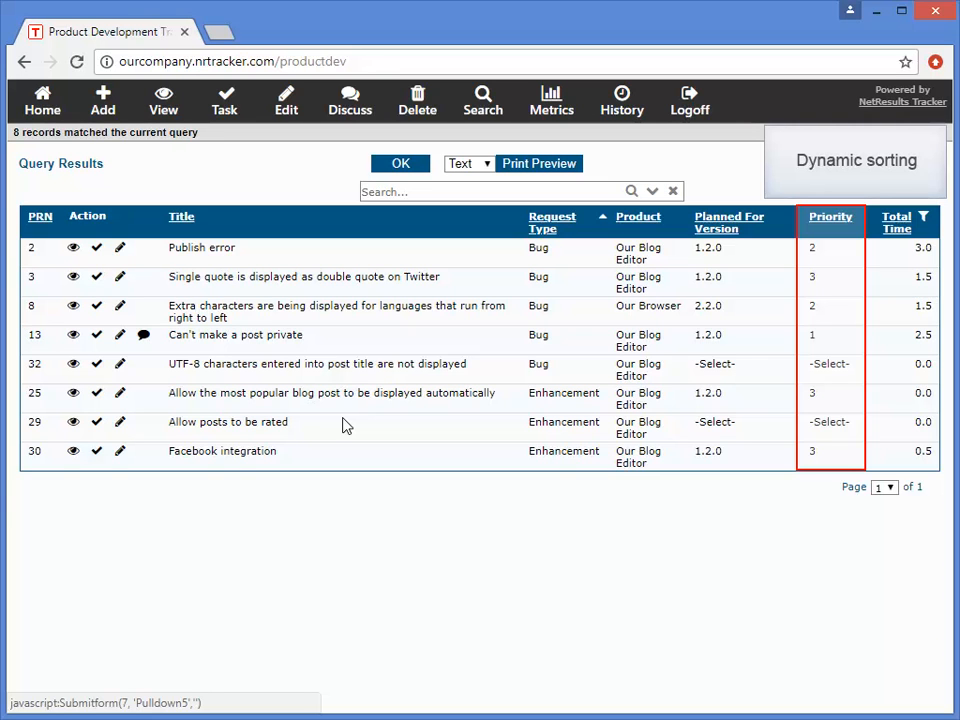
{"action": "left_click", "coordinate": [829, 220]}
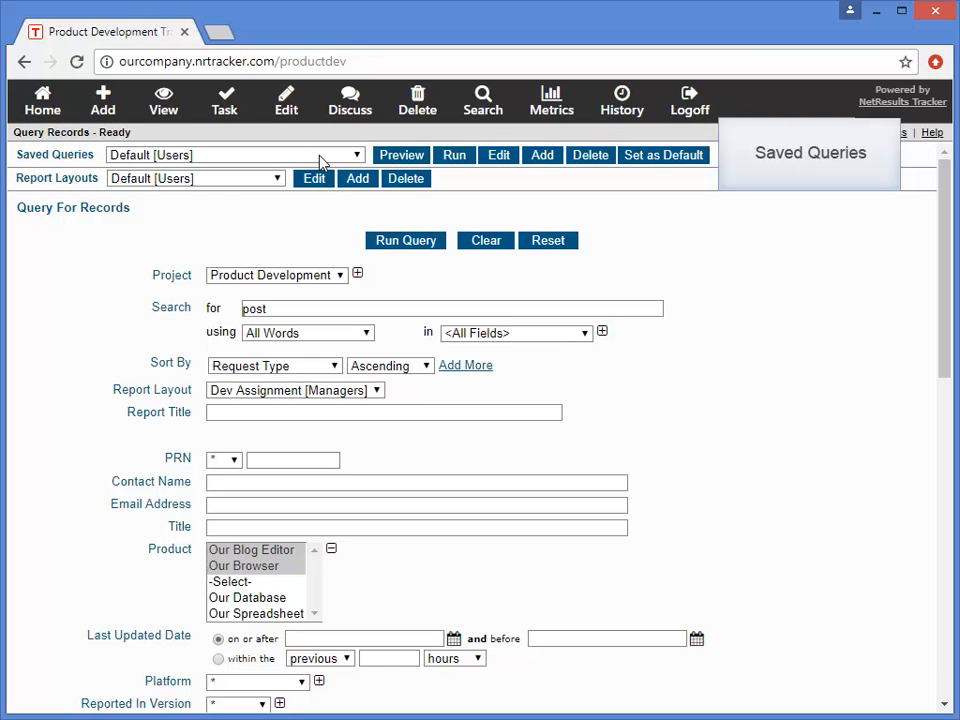
Step: Run the saved query Our Blog Editor v1.2.0 [Managers]
{"action": "left_click", "coordinate": [321, 155]}
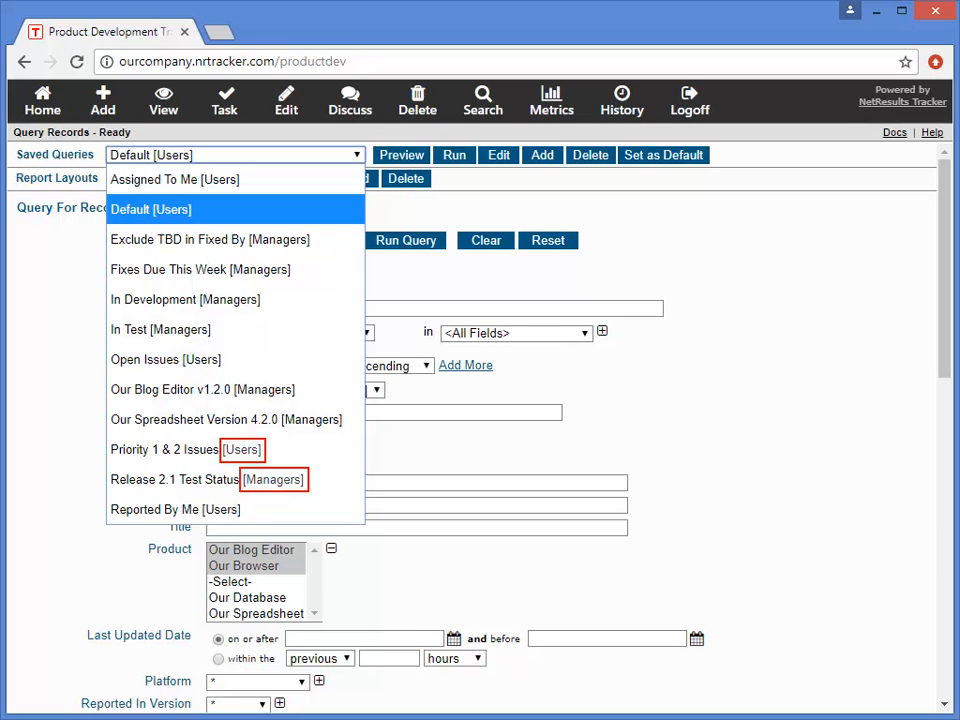
{"action": "left_click", "coordinate": [274, 398]}
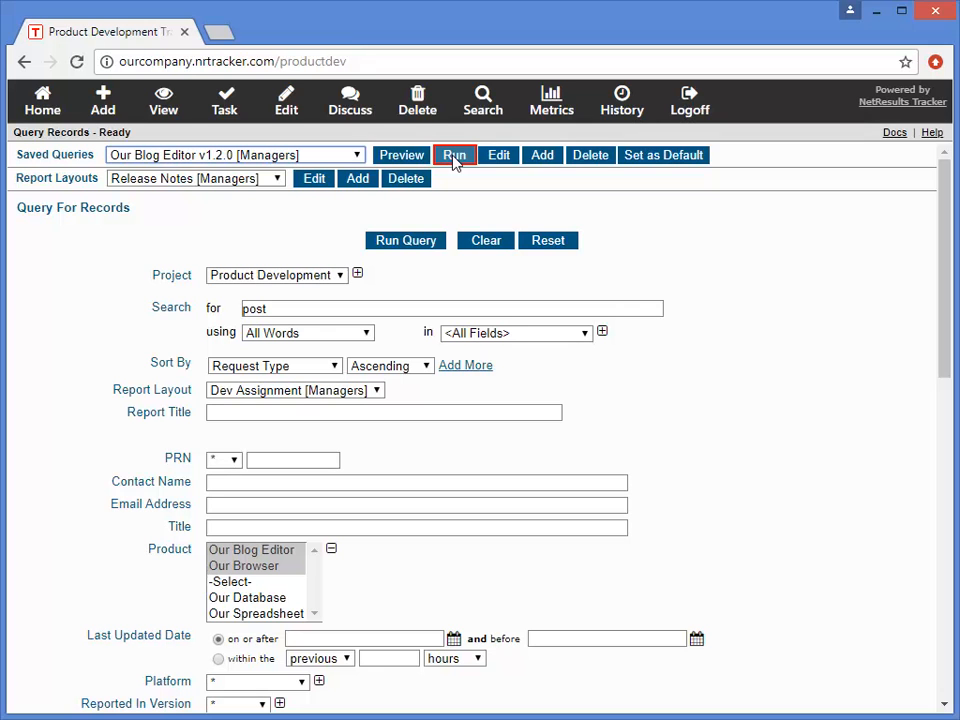
{"action": "left_click", "coordinate": [455, 158]}
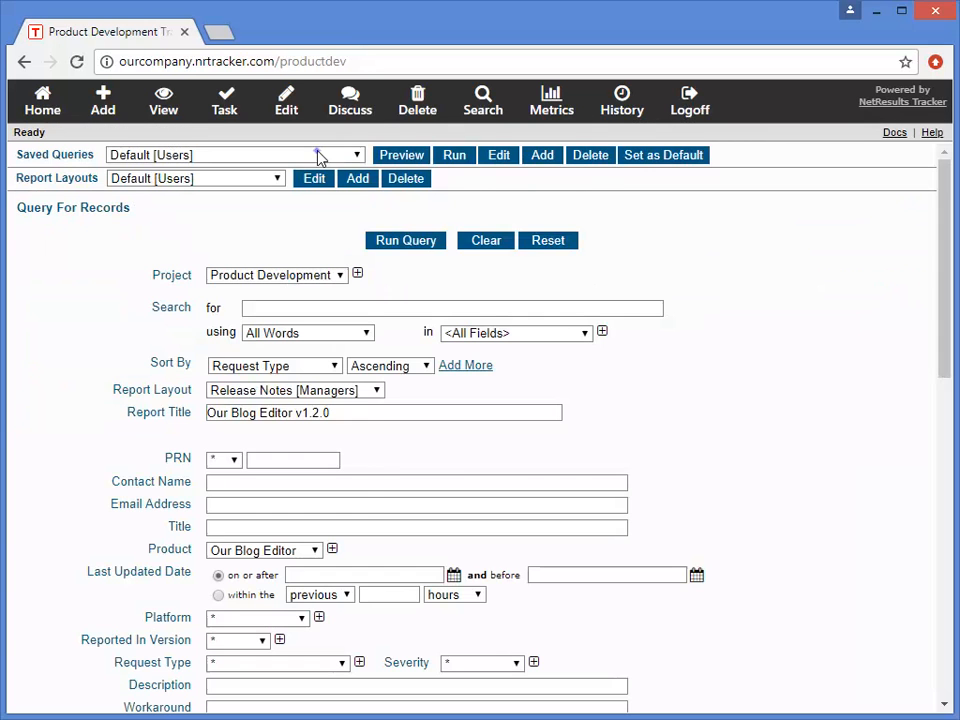
Step: Open the saved query Release 2.1 Test Status [Managers], prepare an AND phrase on the Description field, and show its comparison operators
{"action": "left_click", "coordinate": [317, 154]}
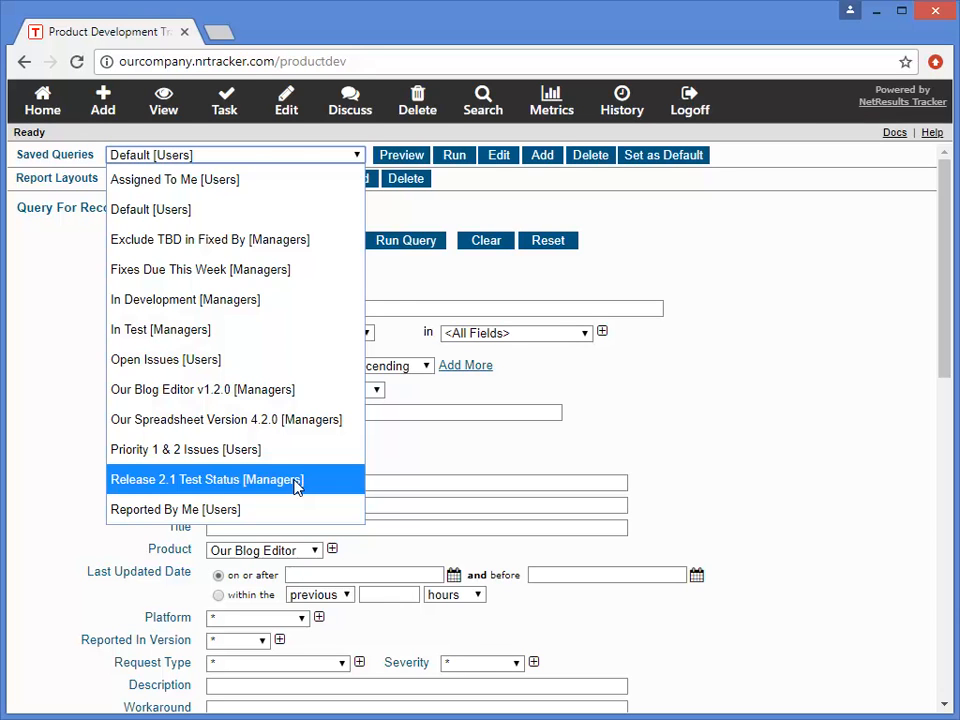
{"action": "left_click", "coordinate": [297, 484]}
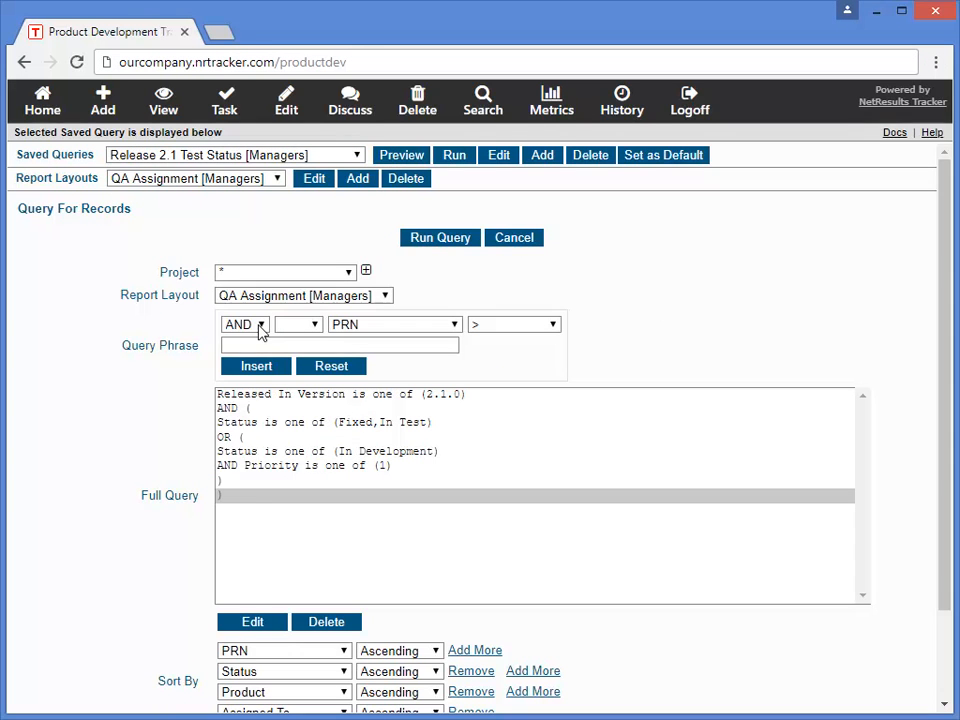
{"action": "left_click", "coordinate": [259, 328]}
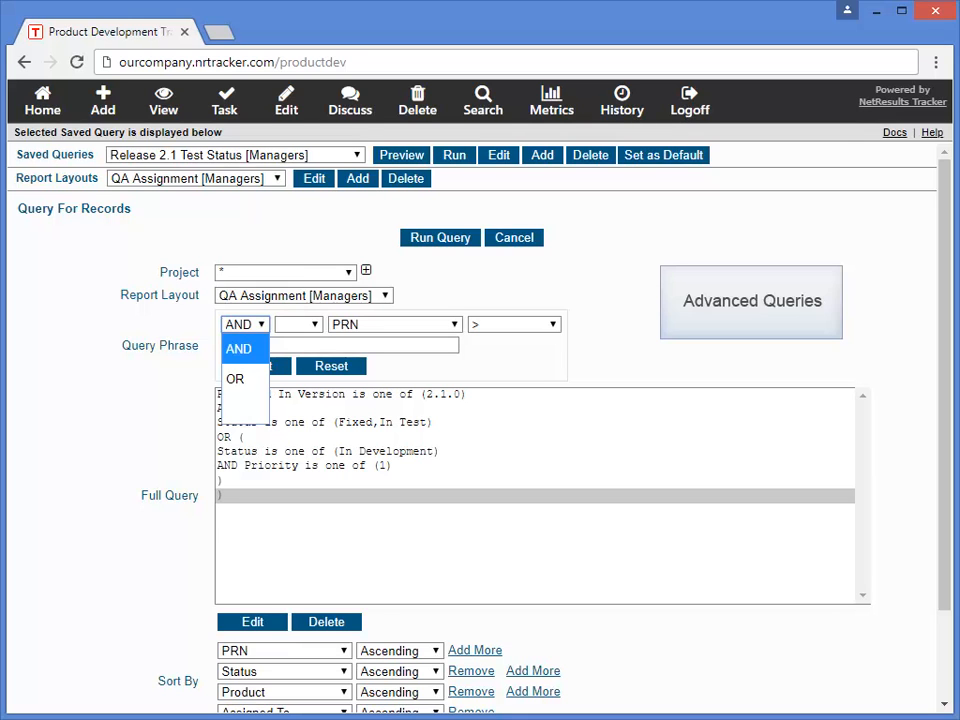
{"action": "left_click", "coordinate": [238, 348]}
{"action": "left_click", "coordinate": [314, 324]}
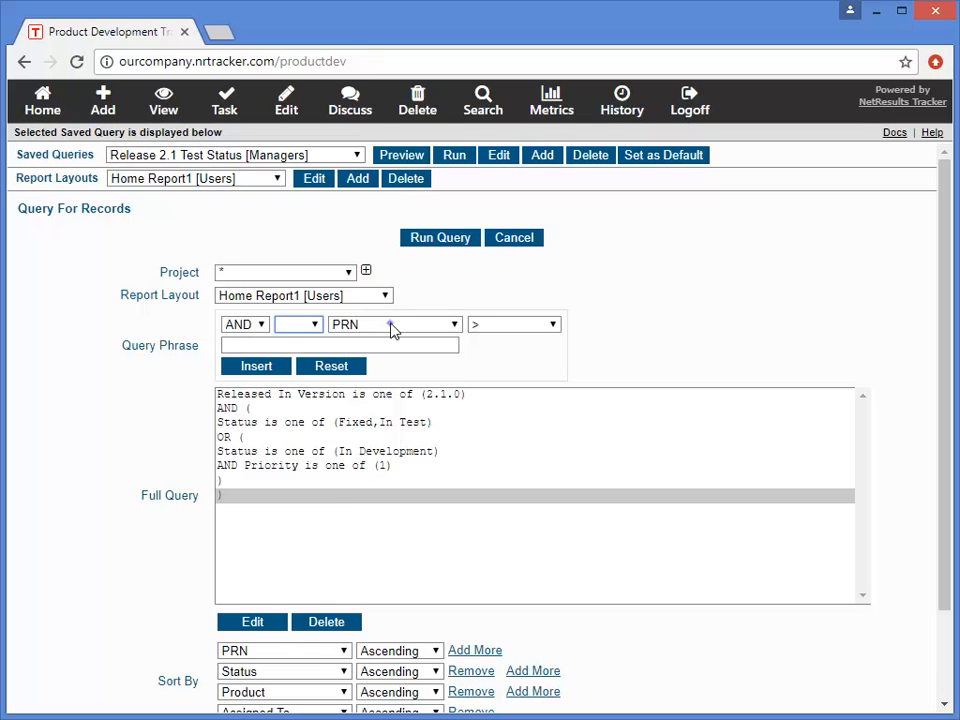
{"action": "left_click", "coordinate": [392, 330]}
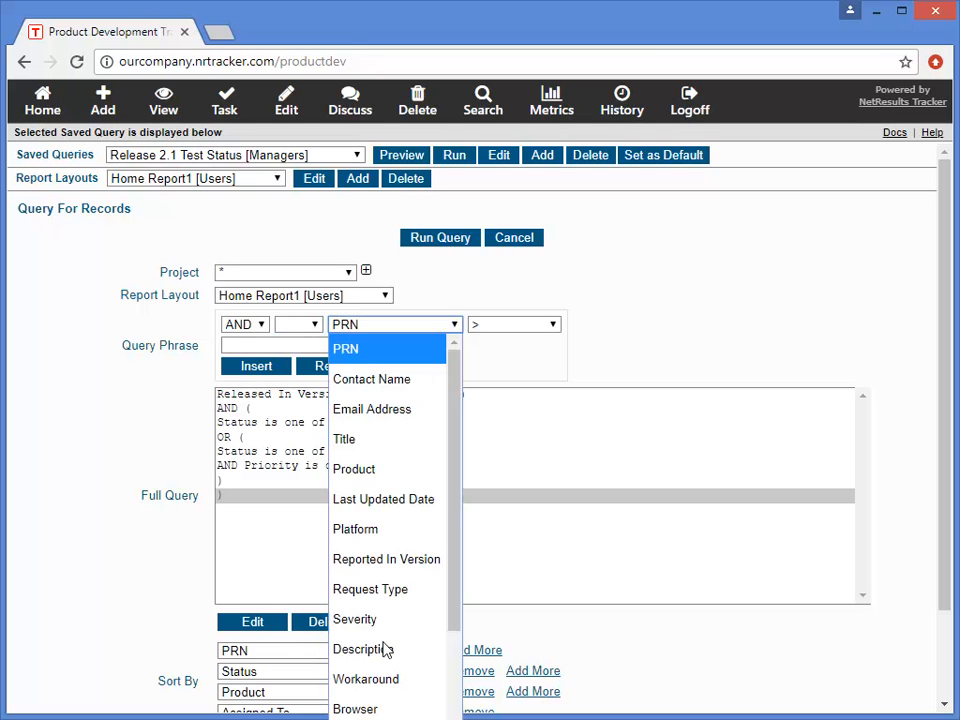
{"action": "left_click", "coordinate": [385, 649]}
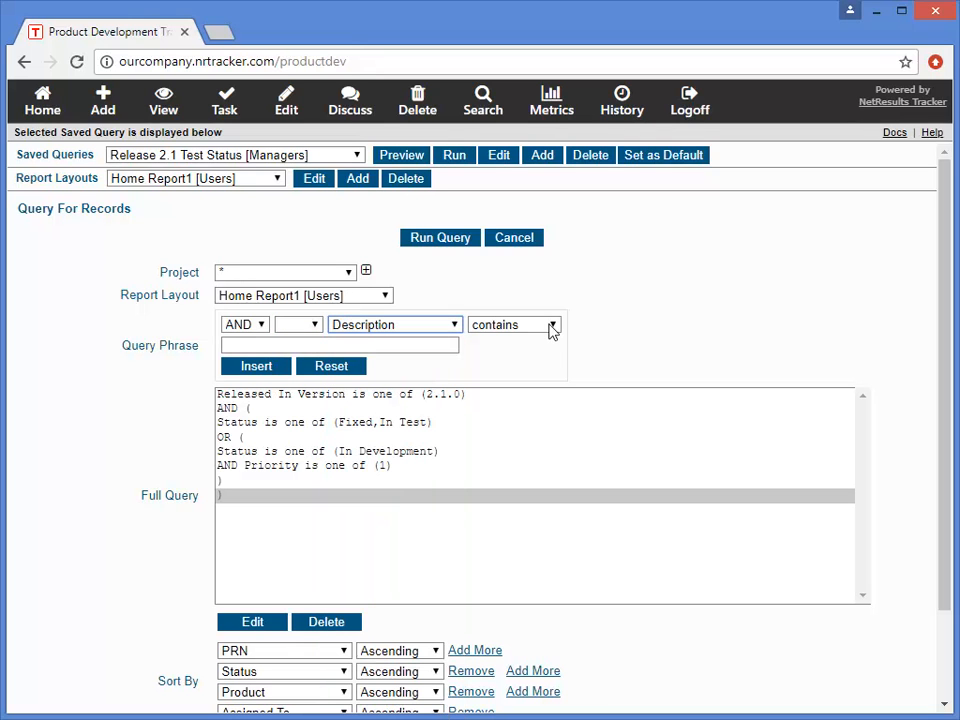
{"action": "left_click", "coordinate": [551, 325]}
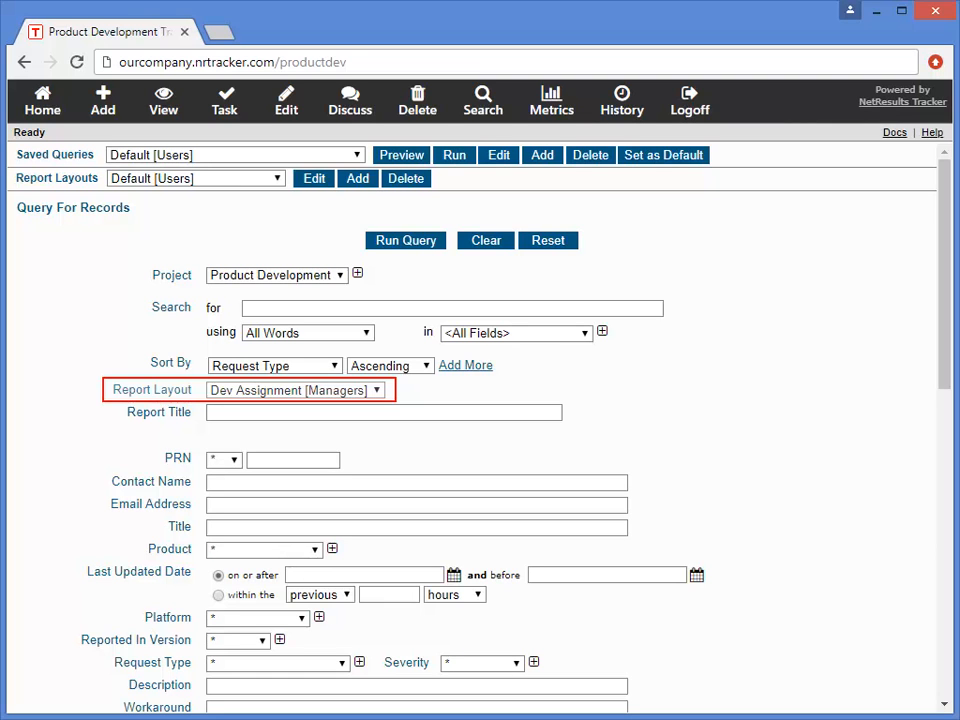
Step: Edit the QA Assignment report layout of the Release 2.1 Test Status saved query so Column 8 is Last Updated Date
{"action": "left_click", "coordinate": [326, 156]}
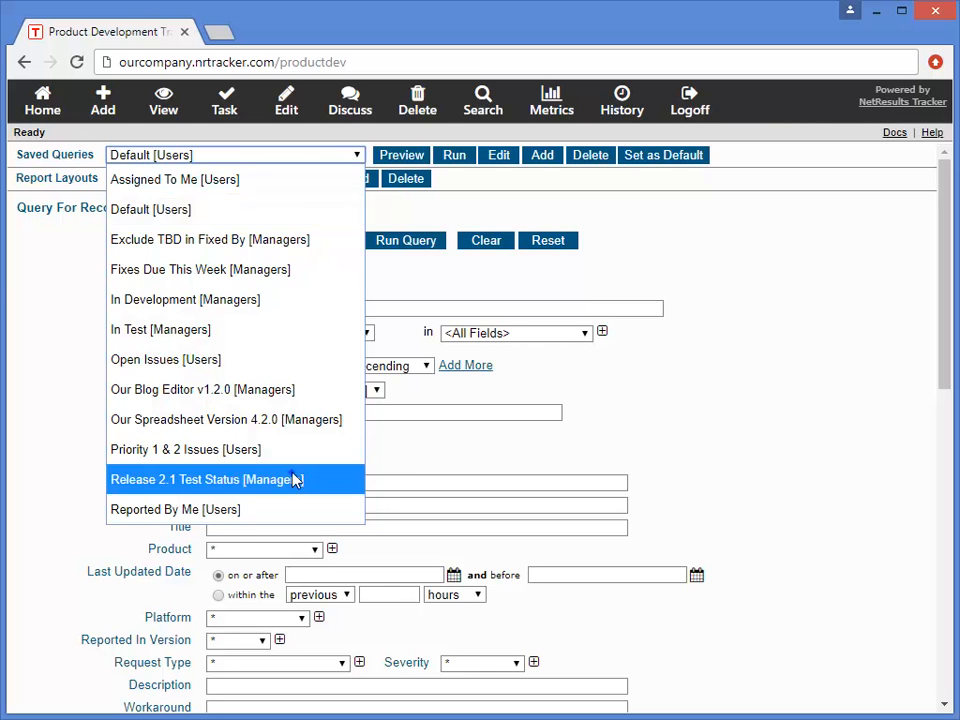
{"action": "left_click", "coordinate": [295, 479]}
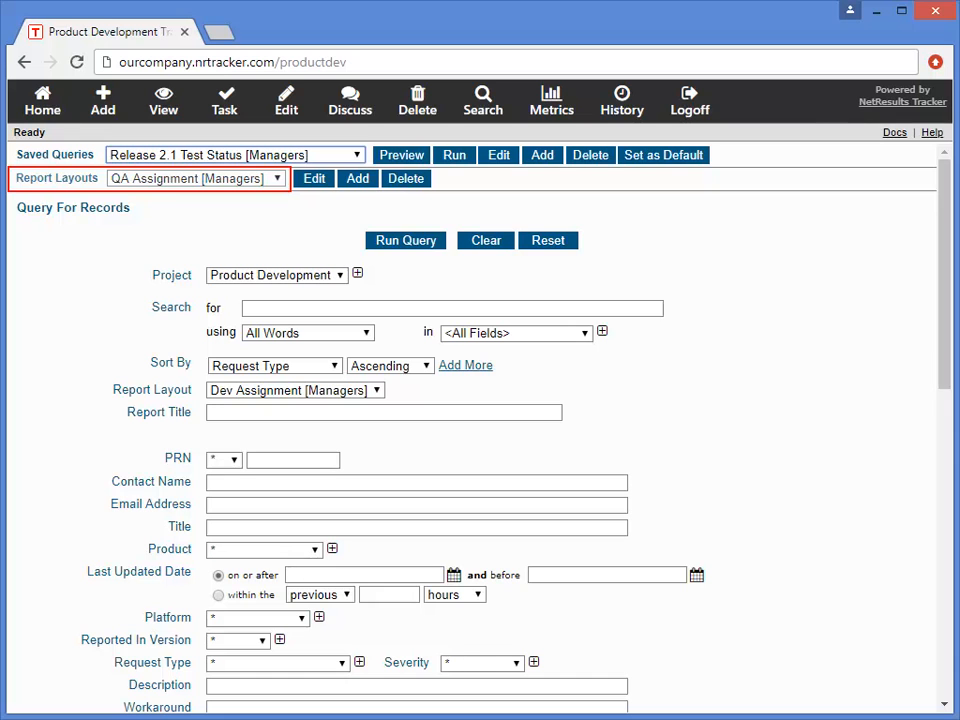
{"action": "left_click", "coordinate": [316, 180]}
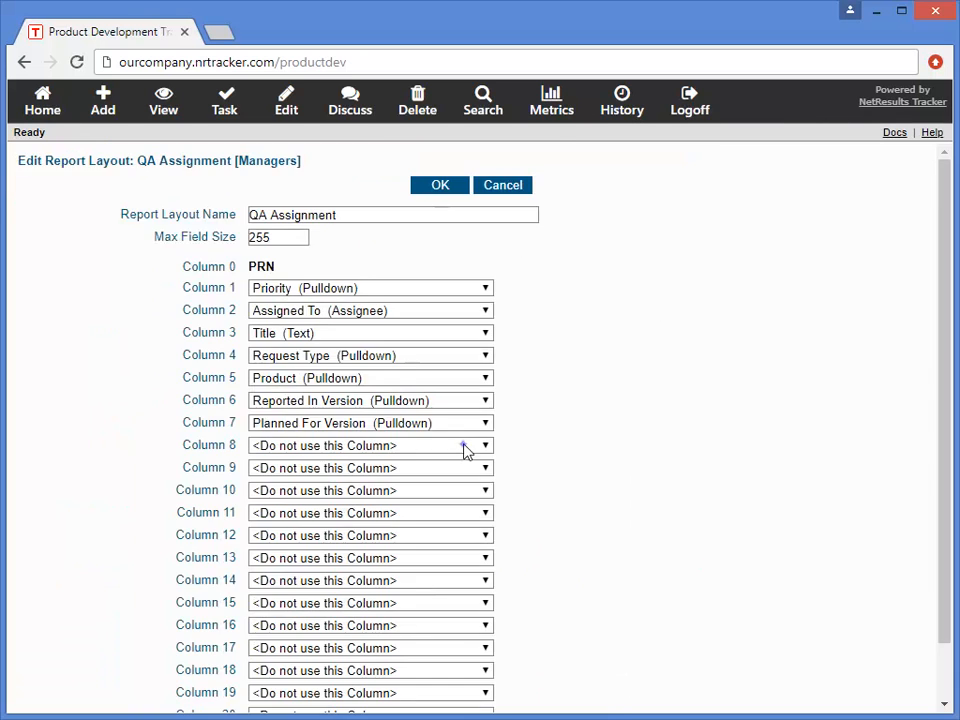
{"action": "left_click", "coordinate": [467, 446]}
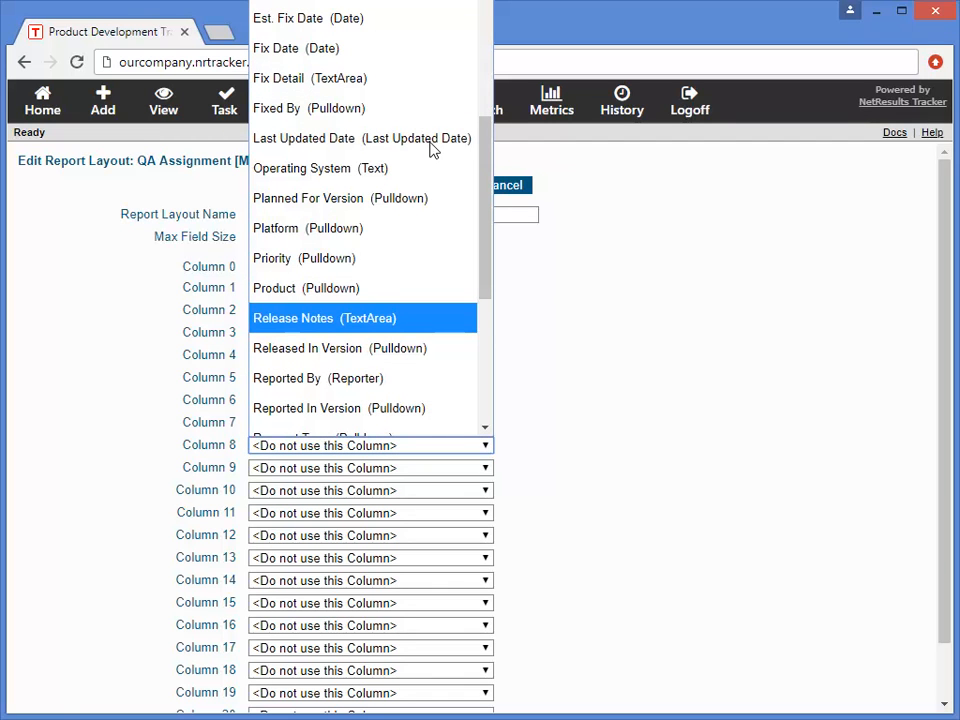
{"action": "left_click", "coordinate": [433, 140]}
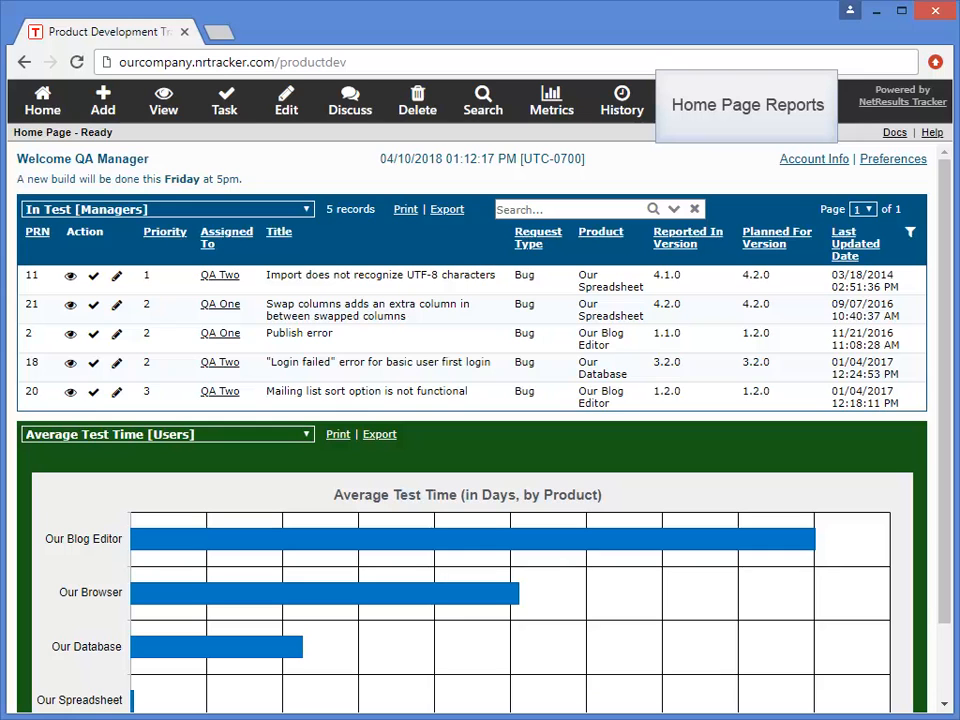
Step: Display the Our Blog Editor v1.2.0 [Managers] report on the home page and save it as the First Home Page Report in the personal preferences
{"action": "left_click", "coordinate": [296, 213]}
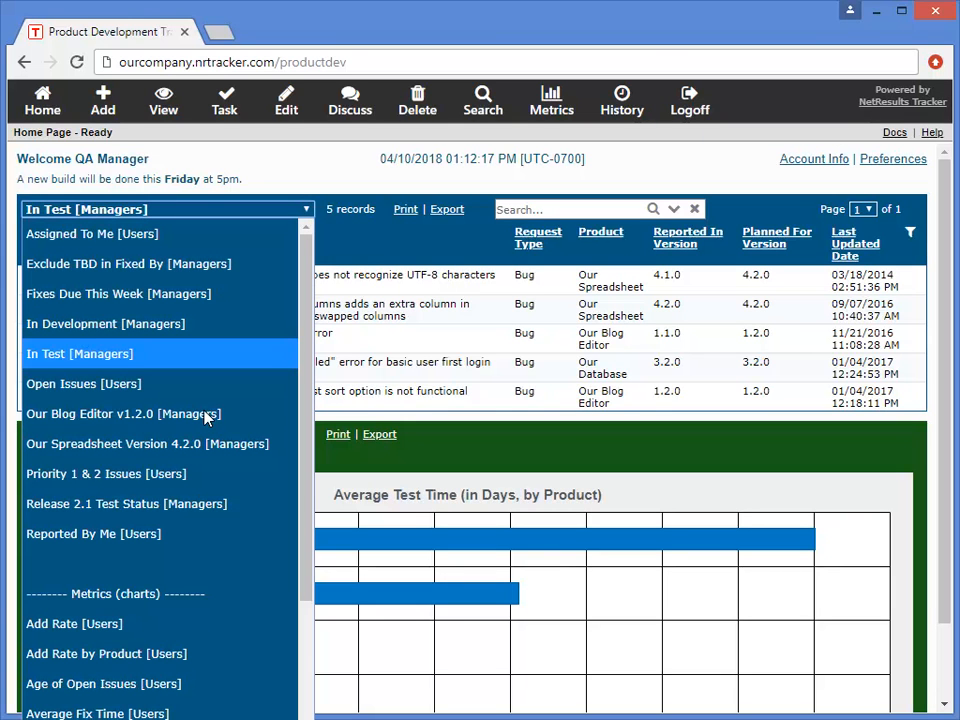
{"action": "left_click", "coordinate": [207, 416]}
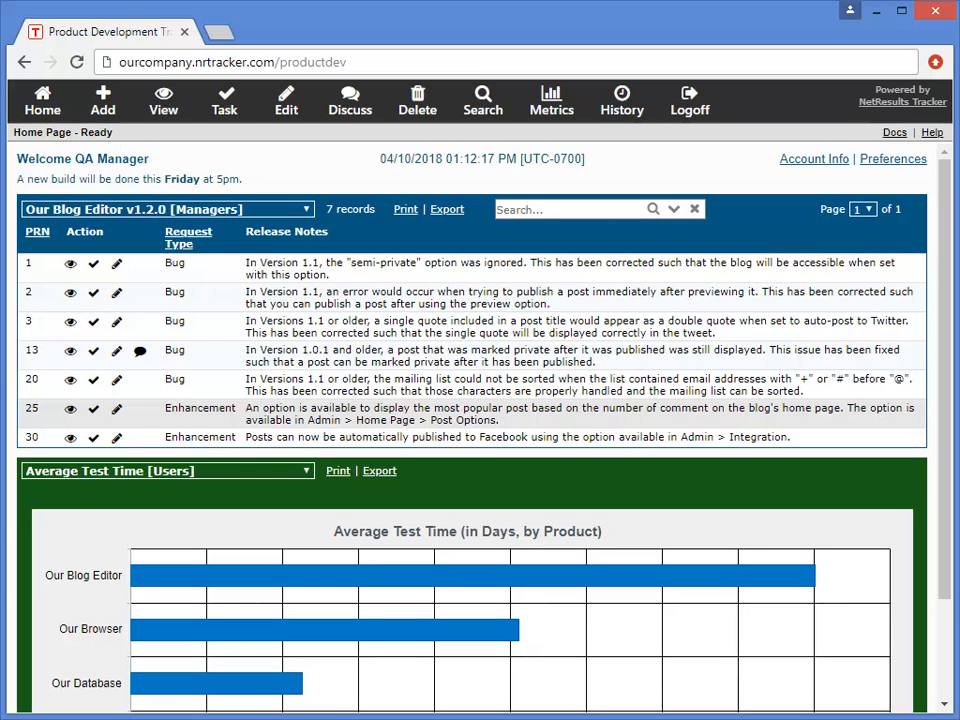
{"action": "left_click", "coordinate": [900, 168]}
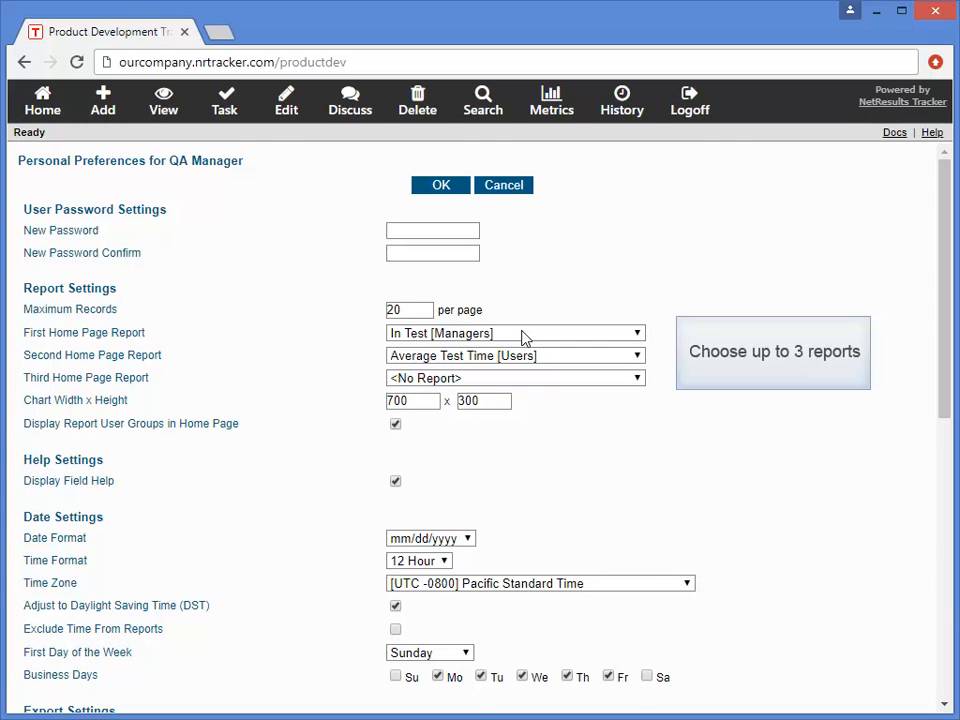
{"action": "left_click", "coordinate": [525, 336]}
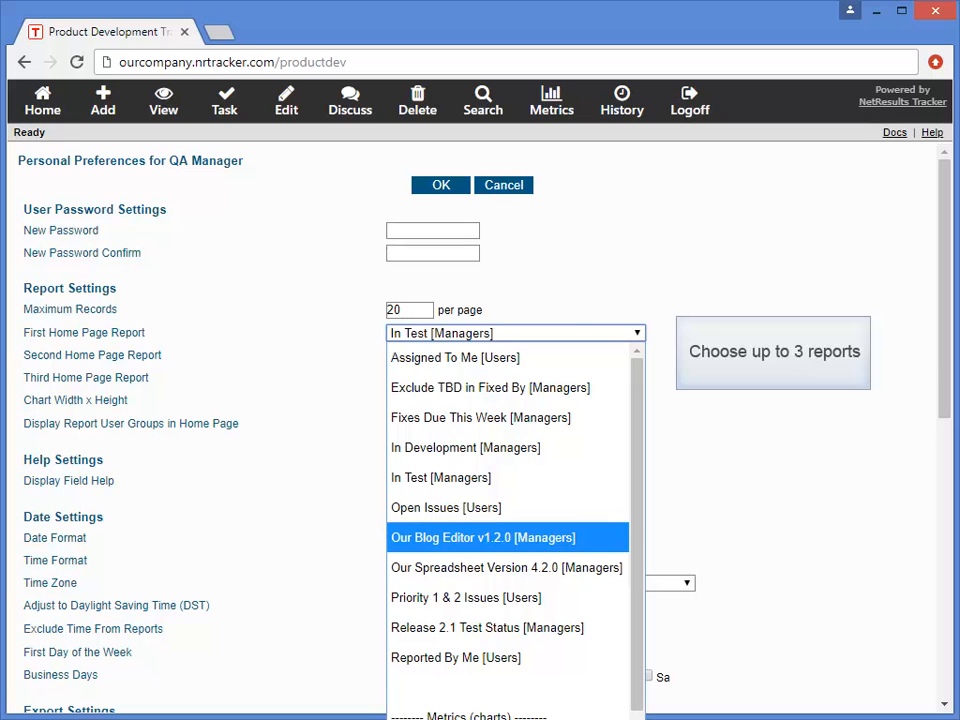
{"action": "key", "text": "Return"}
{"action": "left_click", "coordinate": [424, 186]}
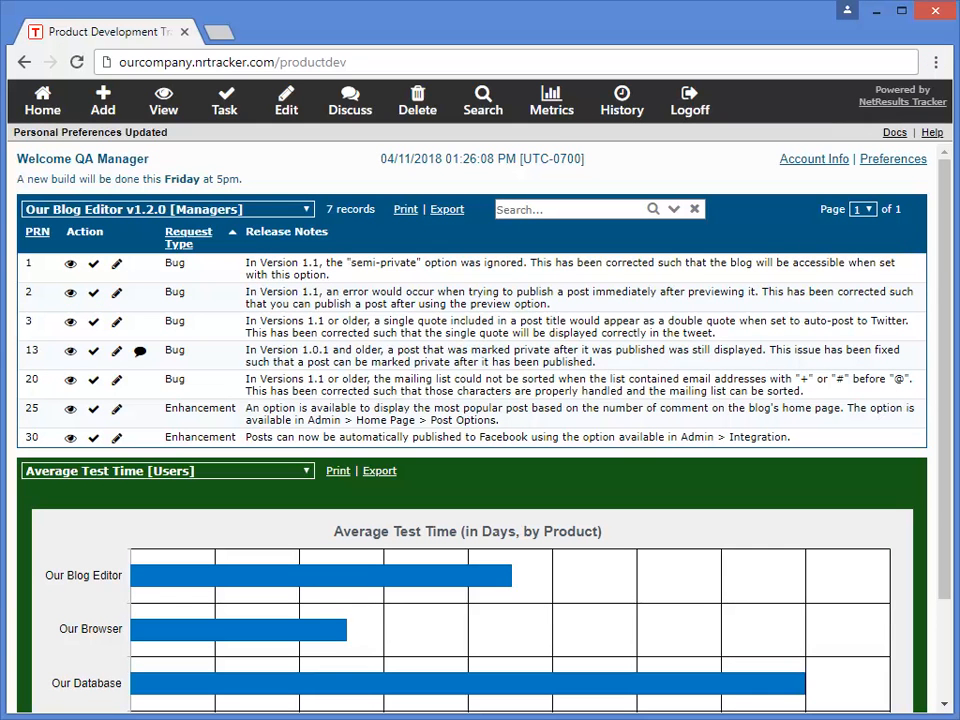
Step: Show the saved metrics chart Project Status (Default) [Users] in its Pie or Donut layout
{"action": "left_click", "coordinate": [557, 104]}
{"action": "left_click", "coordinate": [437, 252]}
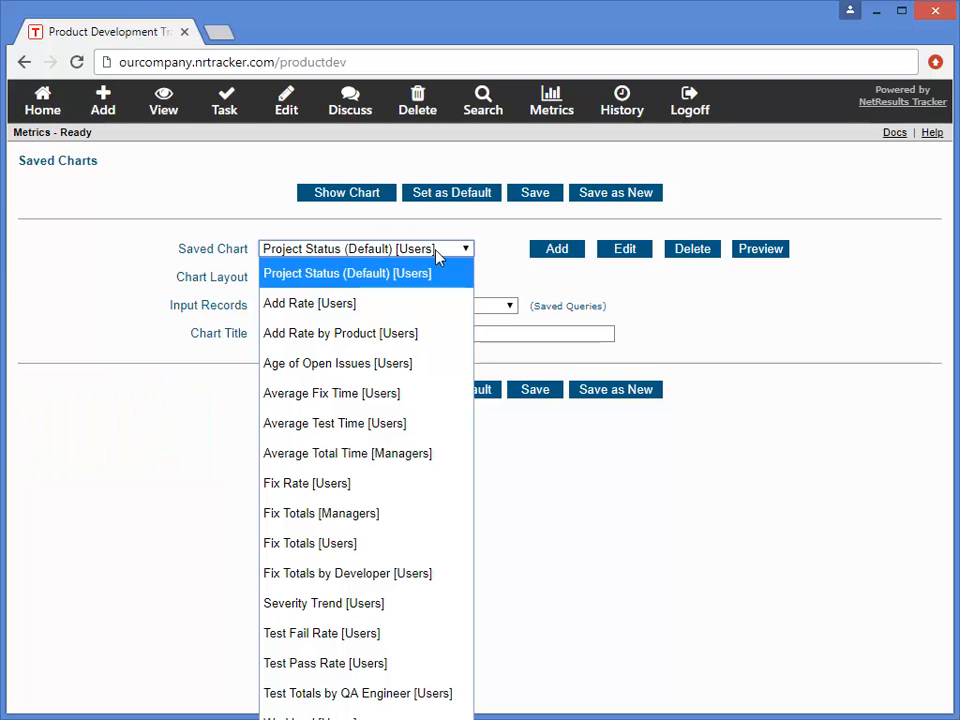
{"action": "left_click", "coordinate": [373, 279]}
{"action": "left_click", "coordinate": [372, 280]}
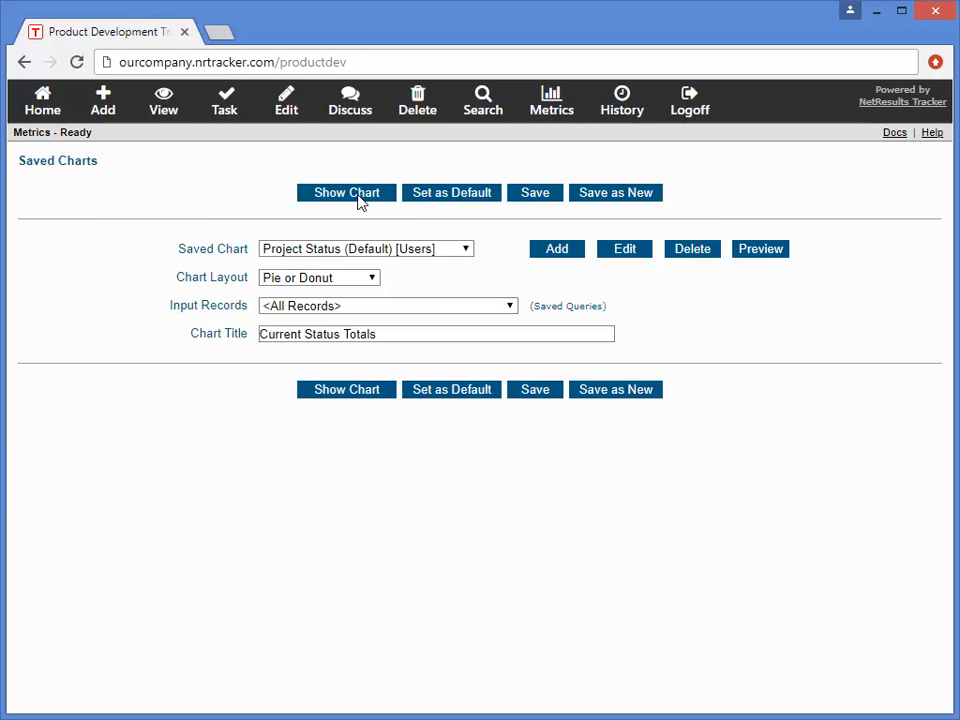
{"action": "left_click", "coordinate": [361, 193]}
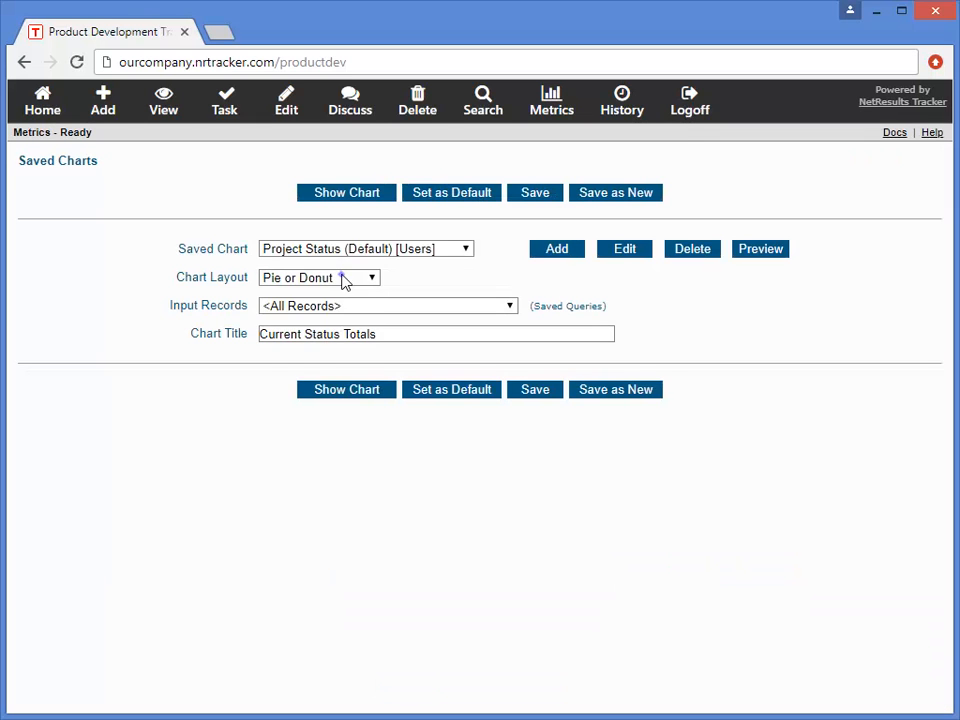
Step: Set the Project Status chart's layout to Table and show the chart
{"action": "left_click", "coordinate": [343, 279]}
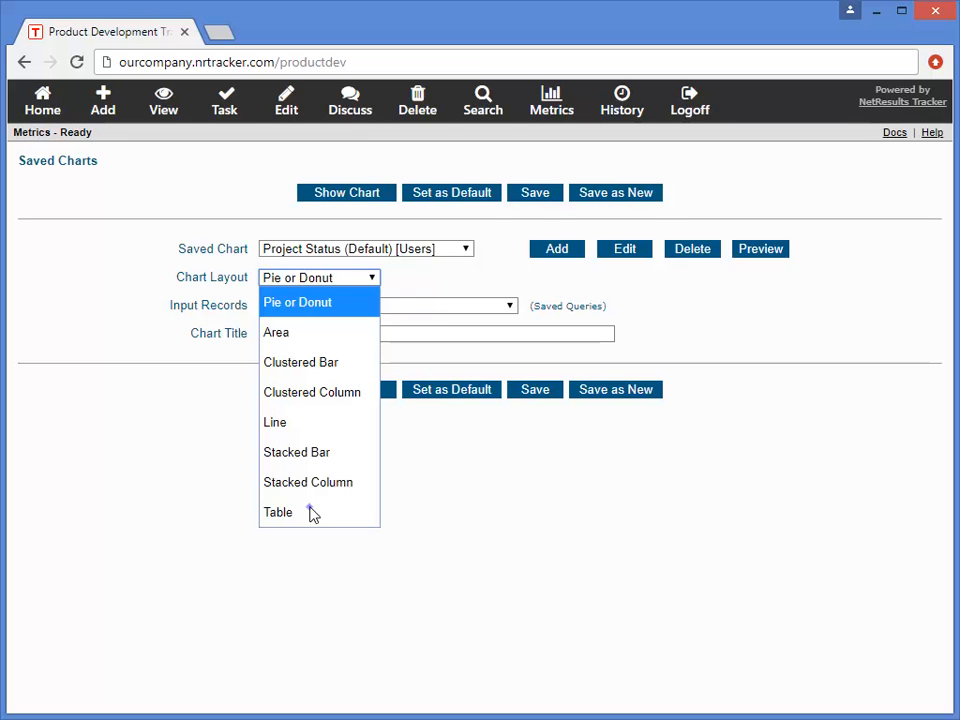
{"action": "left_click", "coordinate": [310, 512]}
{"action": "left_click", "coordinate": [320, 193]}
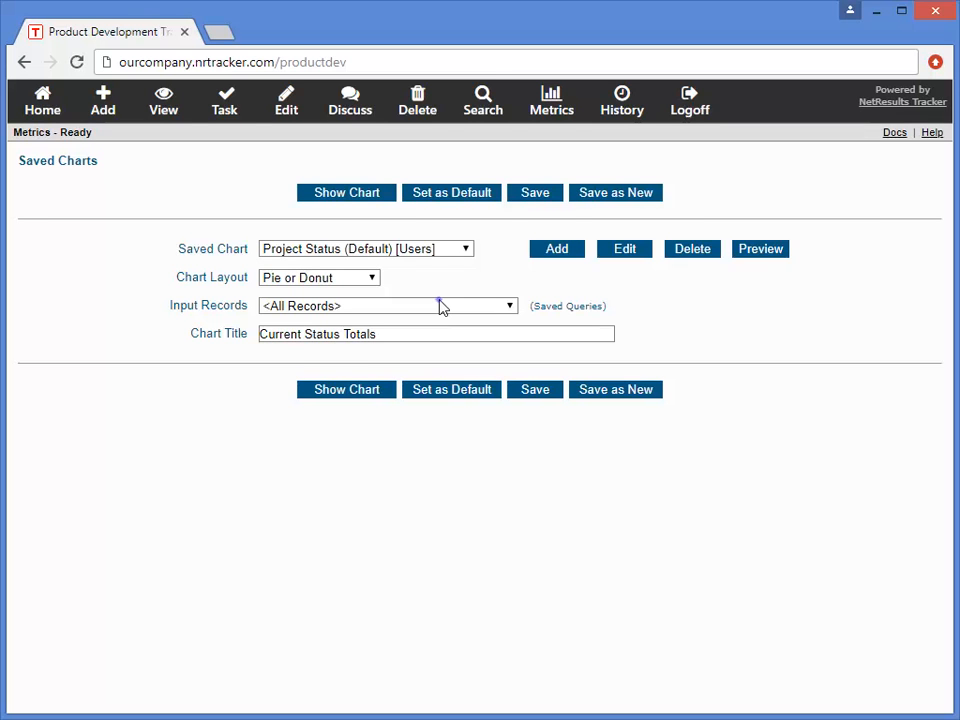
Step: Filter the Project Status chart's input records to Priority 1 & 2 Issues [Users] and show the chart
{"action": "left_click", "coordinate": [441, 306]}
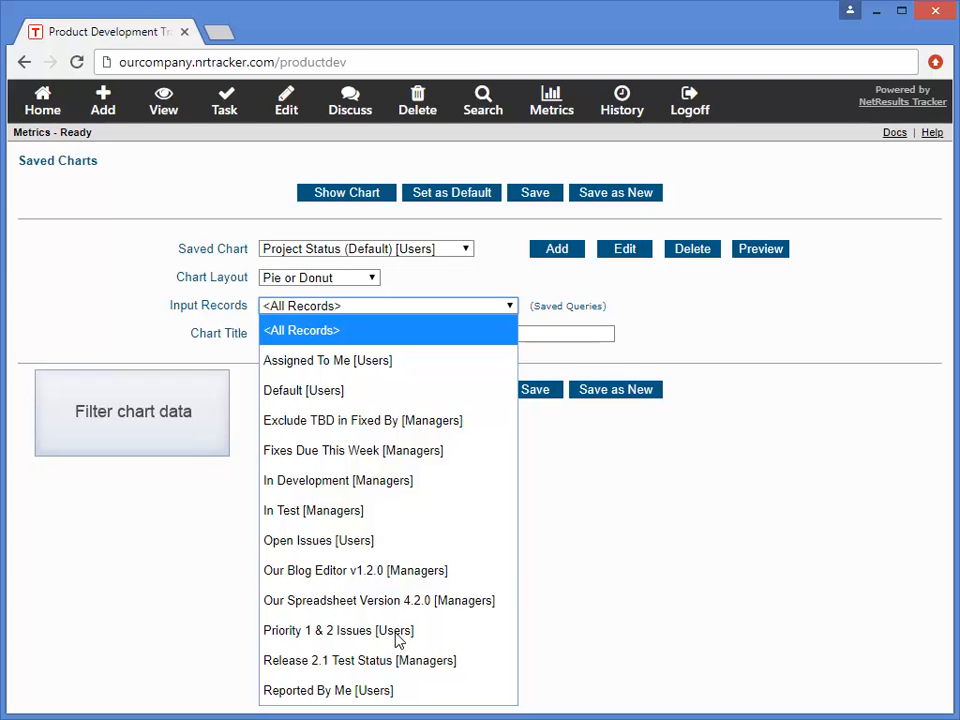
{"action": "left_click", "coordinate": [397, 631]}
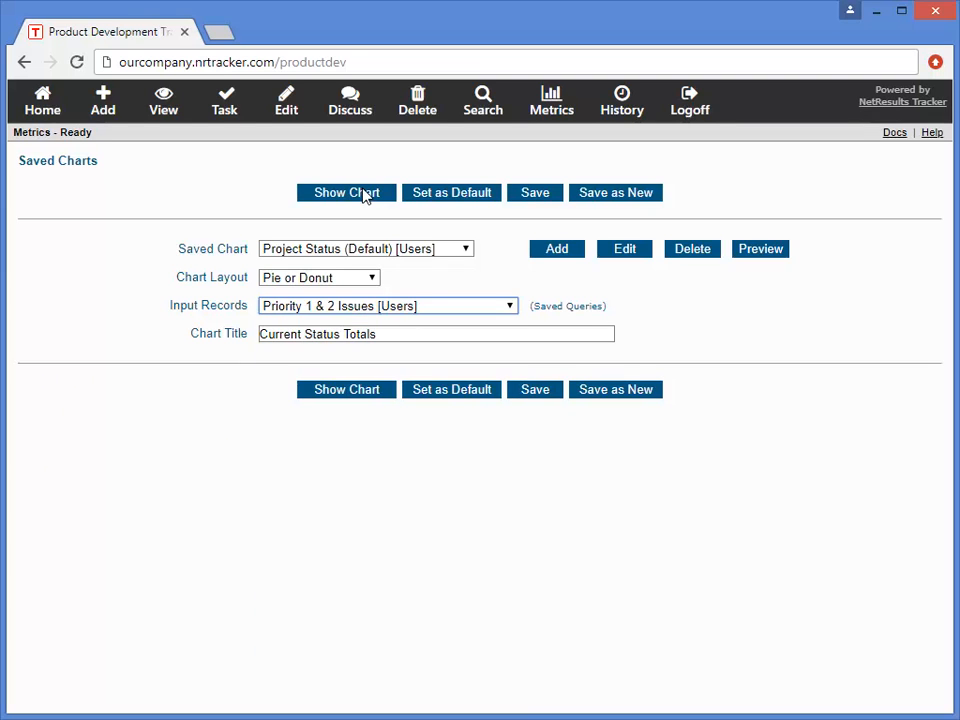
{"action": "left_click", "coordinate": [365, 194]}
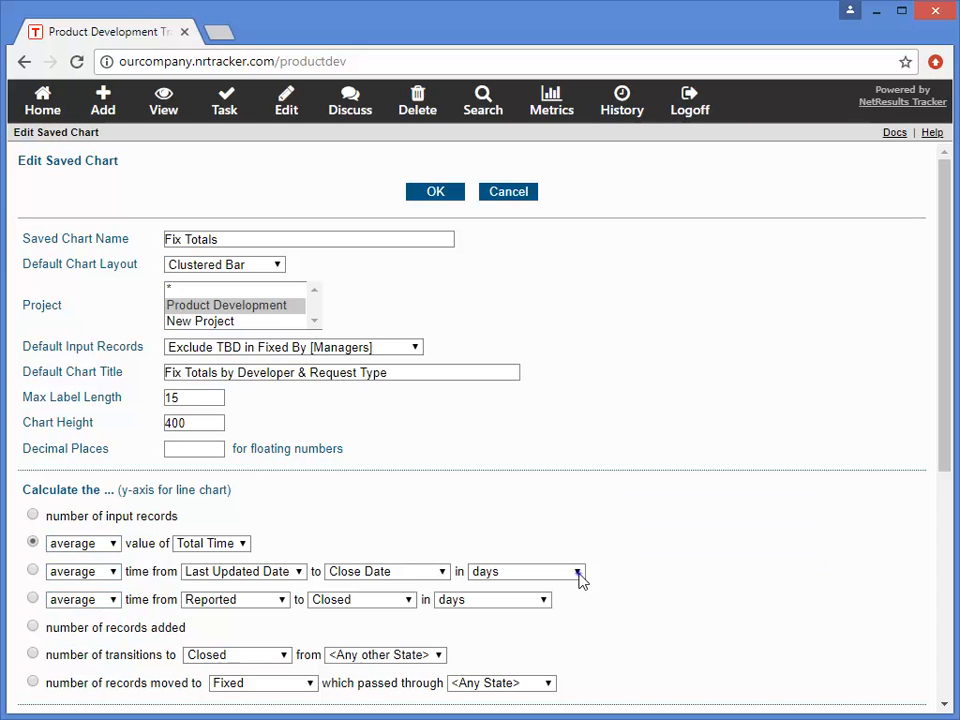
Step: In the Fix Totals saved chart, set the calculations to run for every Assigned To user in the [Developers] group
{"action": "left_click", "coordinate": [578, 573]}
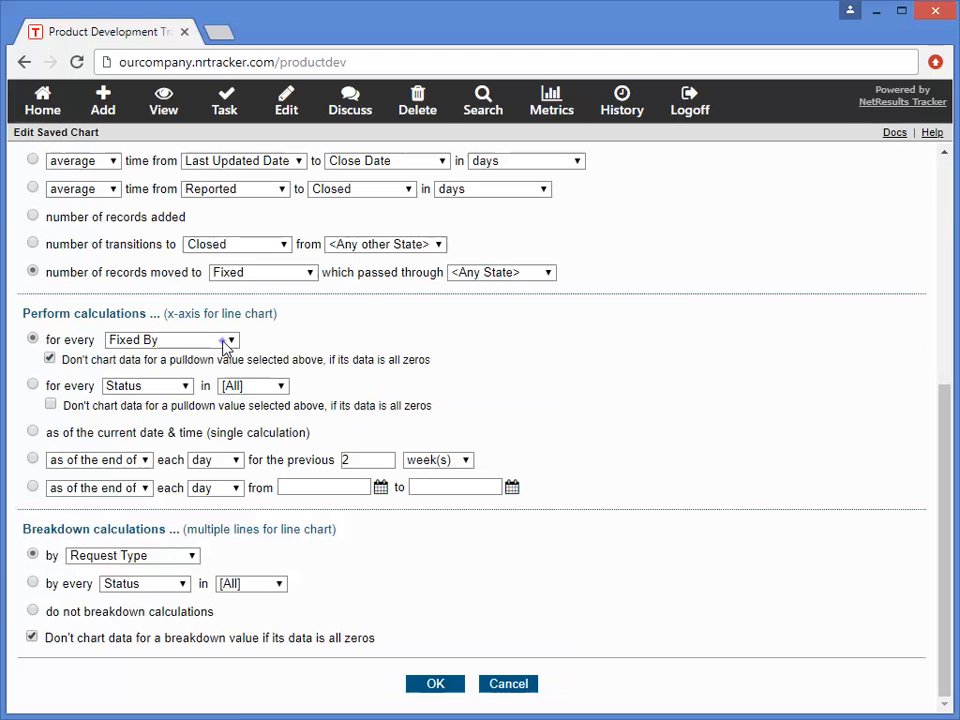
{"action": "left_click", "coordinate": [227, 339]}
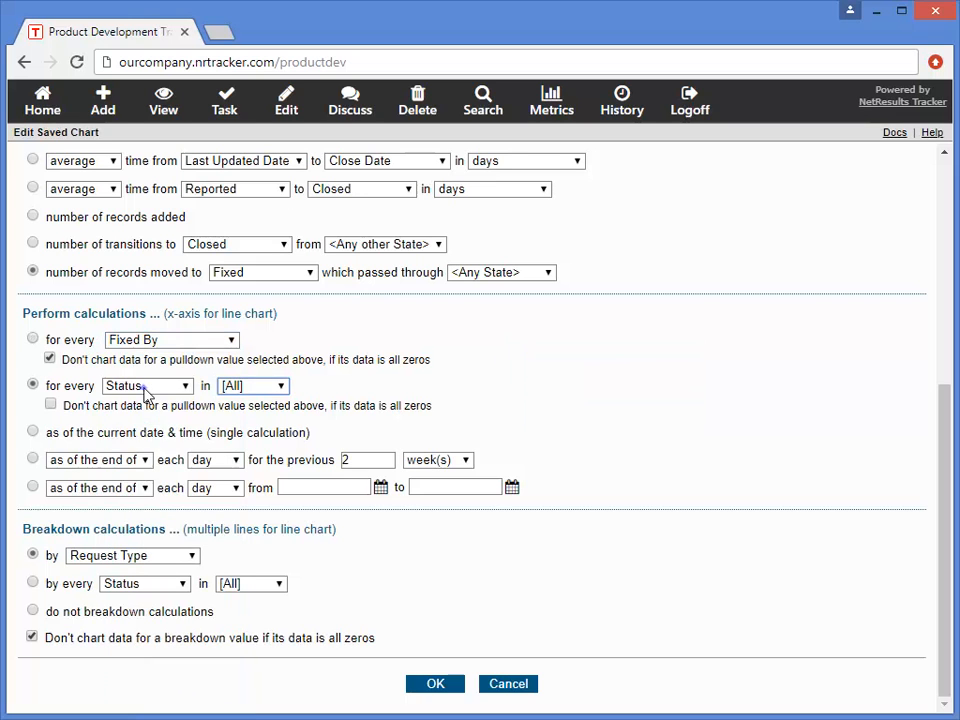
{"action": "left_click", "coordinate": [145, 387]}
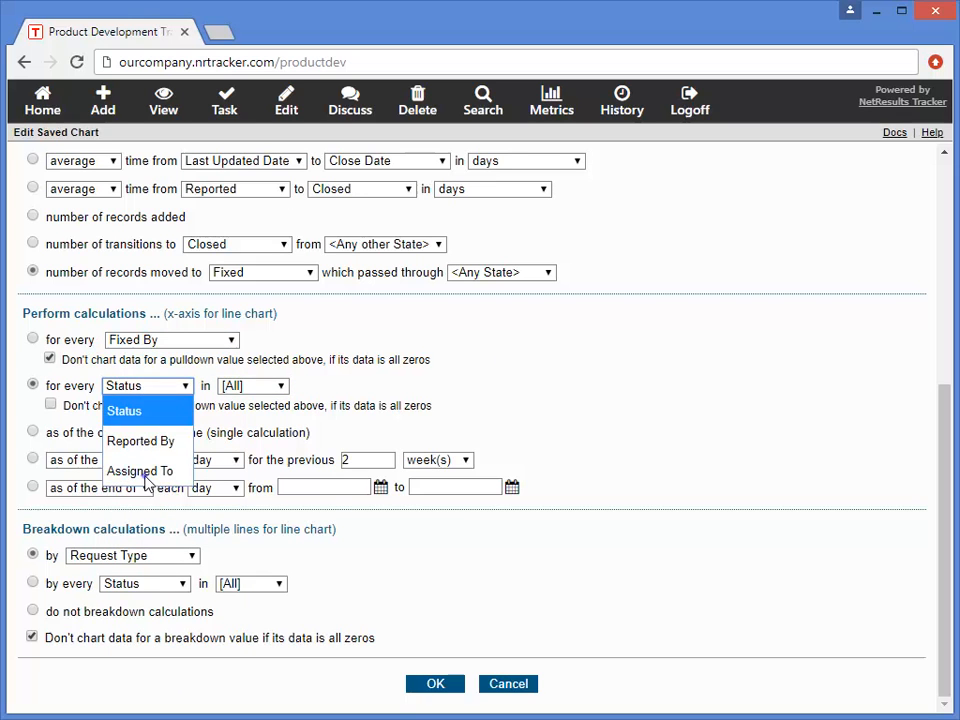
{"action": "left_click", "coordinate": [140, 472]}
{"action": "left_click", "coordinate": [321, 387]}
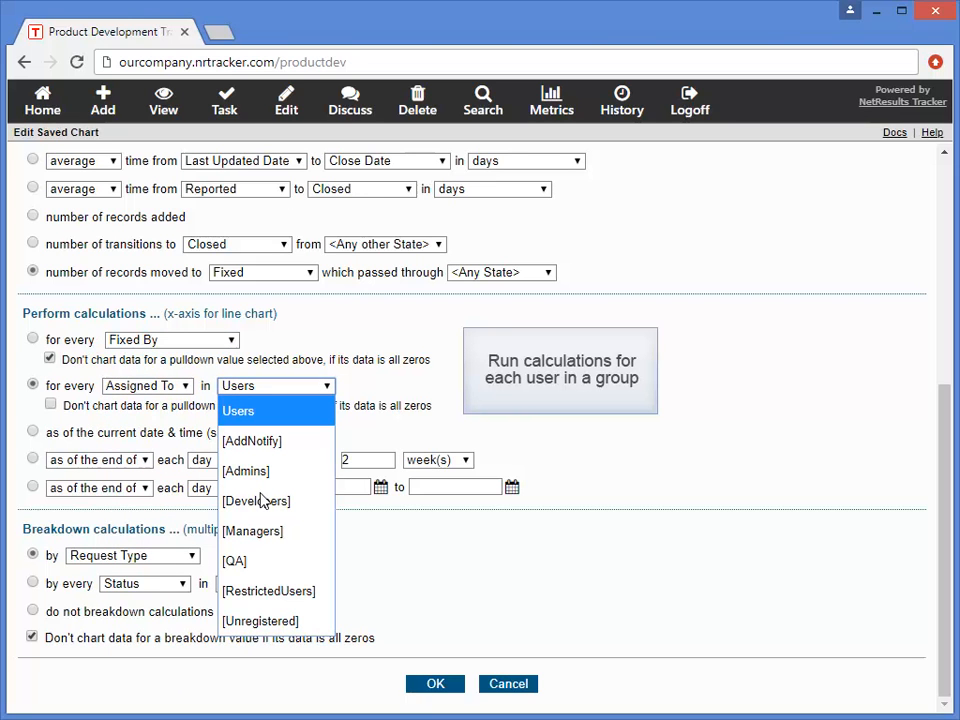
{"action": "left_click", "coordinate": [256, 500]}
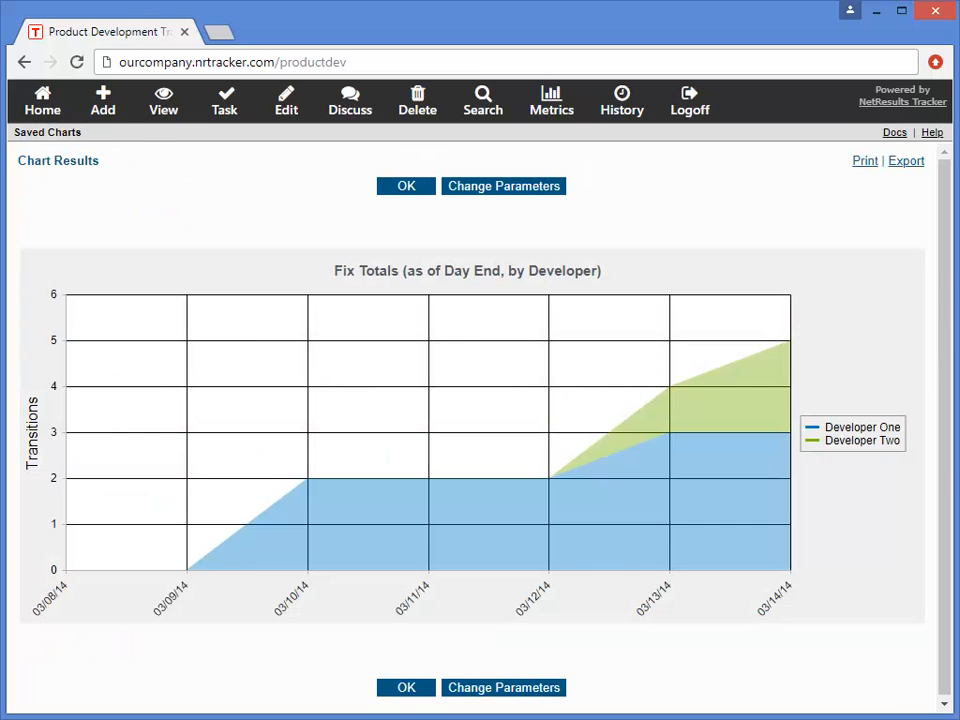